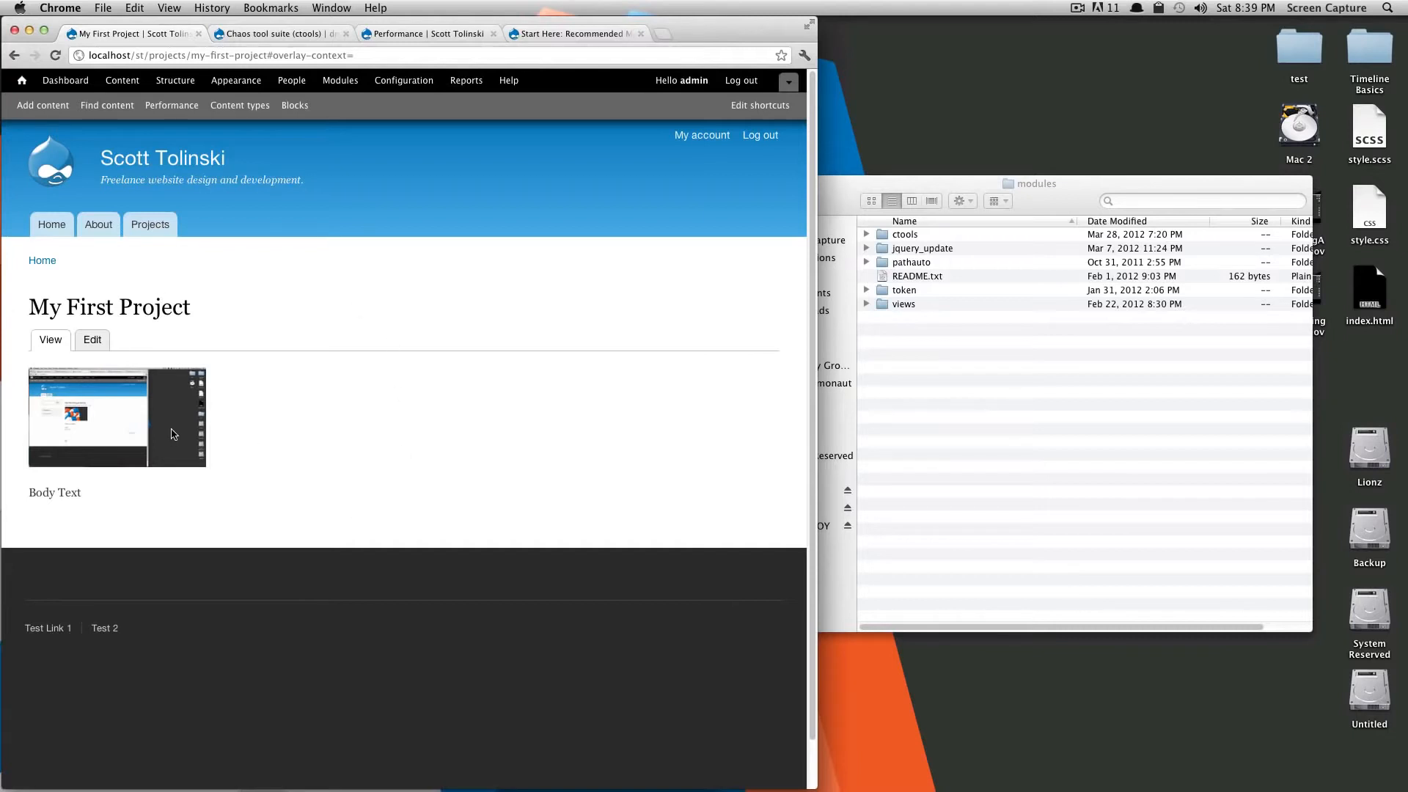
Open the display settings of the Project content type in a separate browser tab
{"action": "left_click_drag", "start_coordinate": [251, 458], "coordinate": [311, 428]}
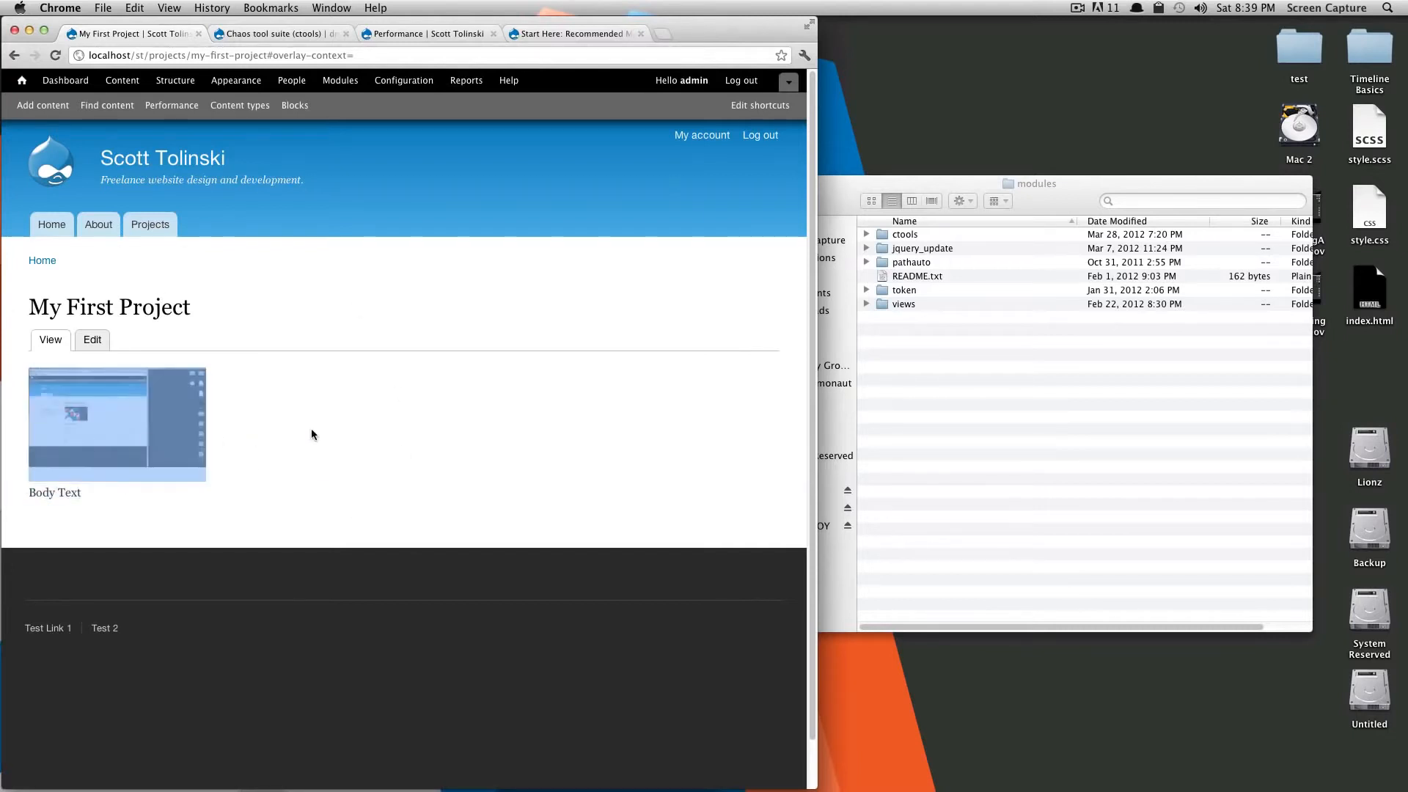
{"action": "left_click", "coordinate": [325, 422]}
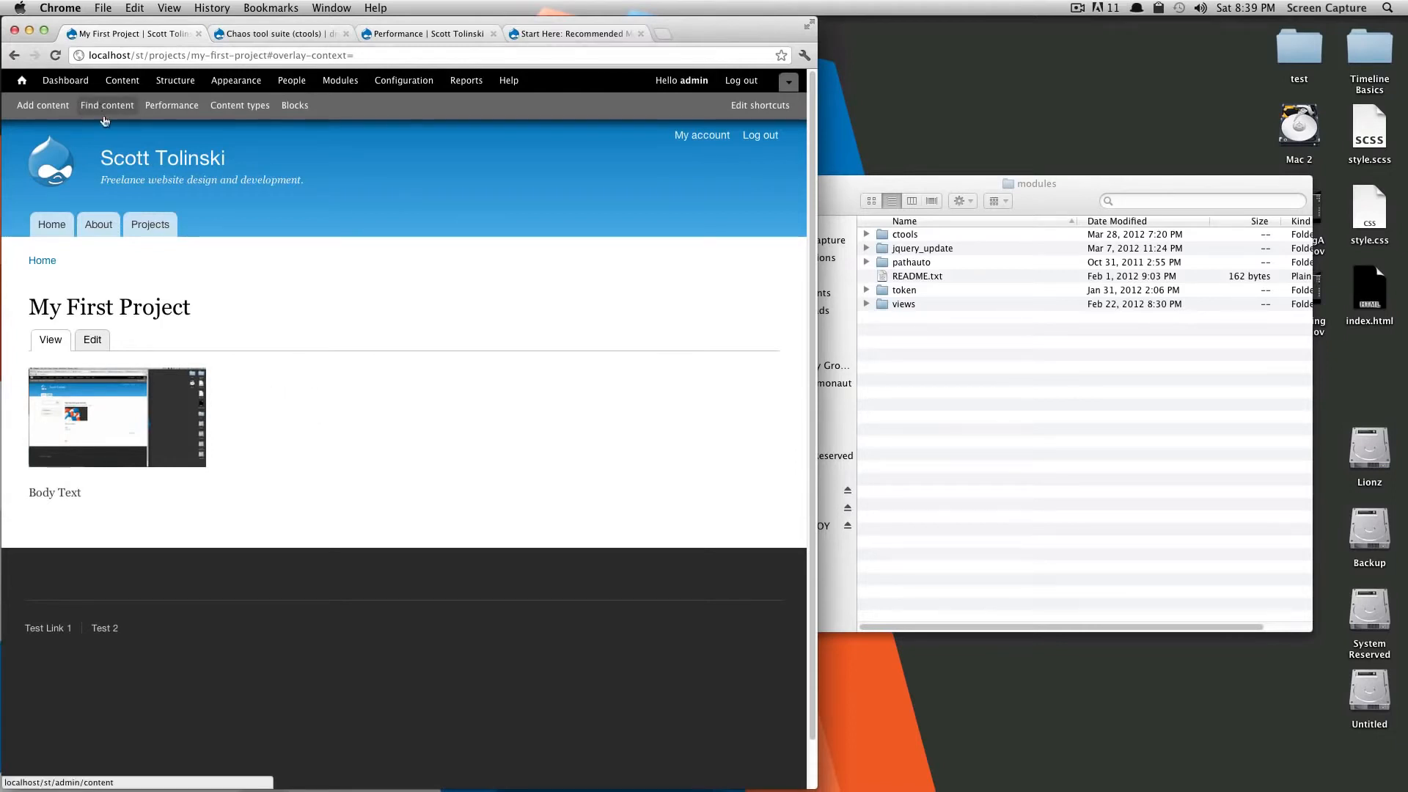
{"action": "right_click", "coordinate": [253, 103]}
{"action": "left_click", "coordinate": [273, 108]}
{"action": "left_click", "coordinate": [251, 42]}
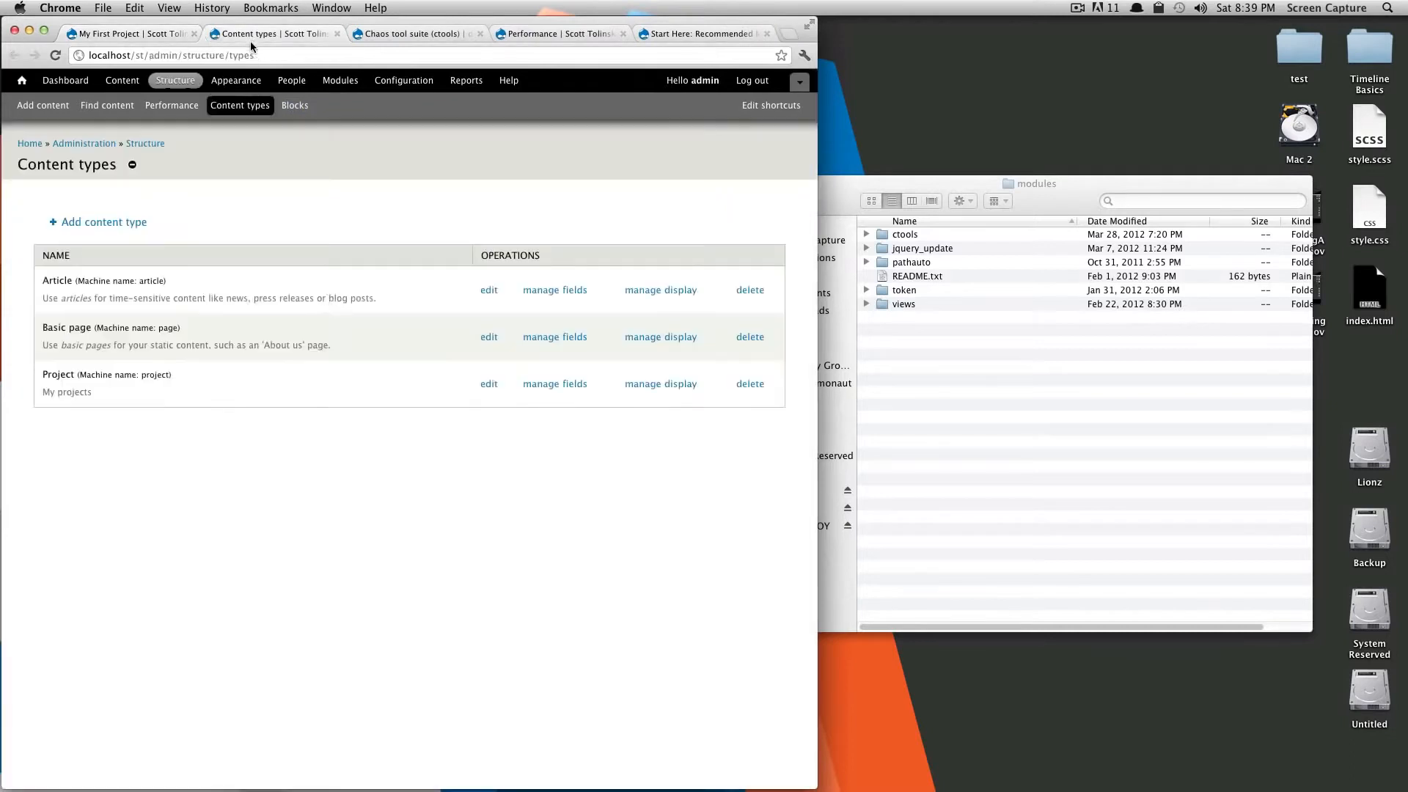
{"action": "left_click", "coordinate": [569, 386]}
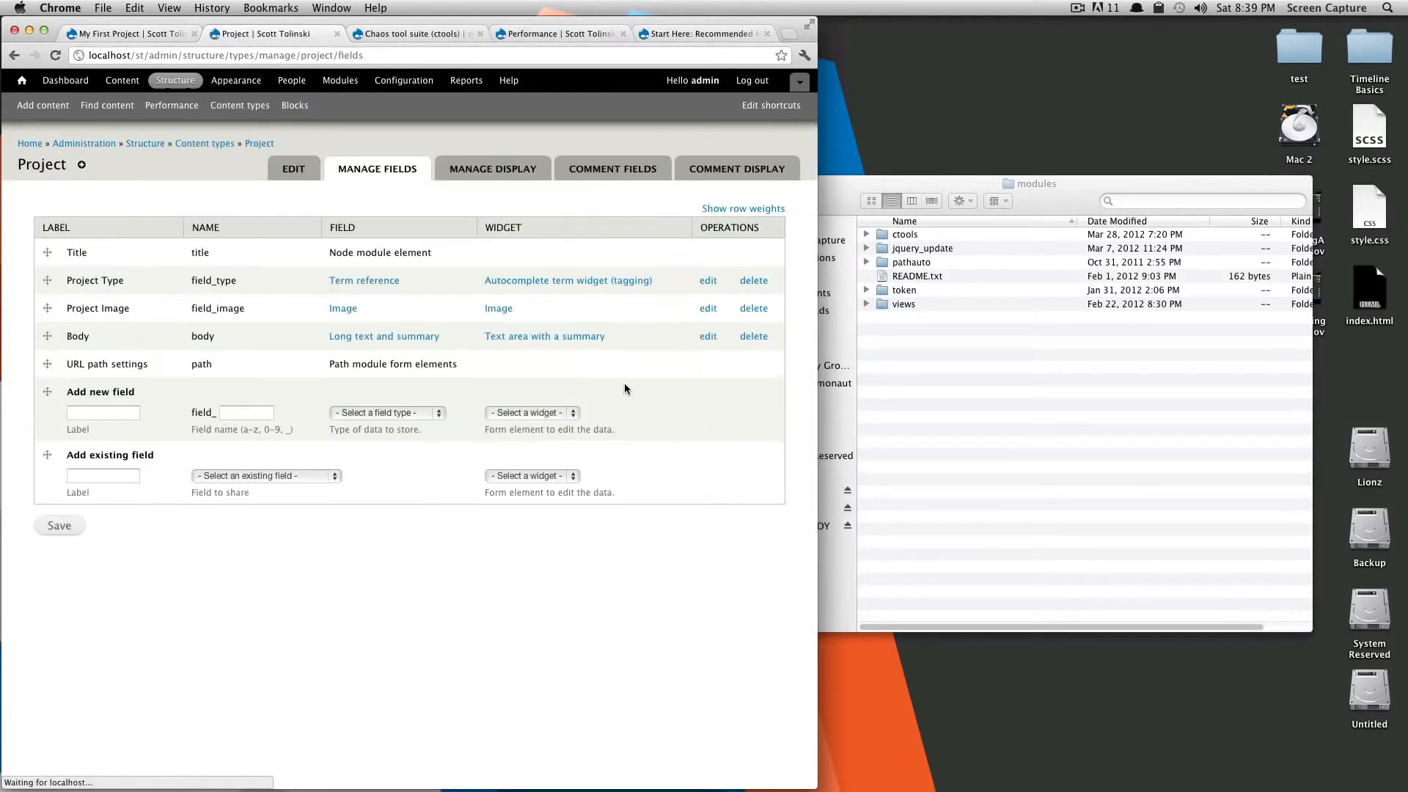
{"action": "left_click", "coordinate": [482, 158]}
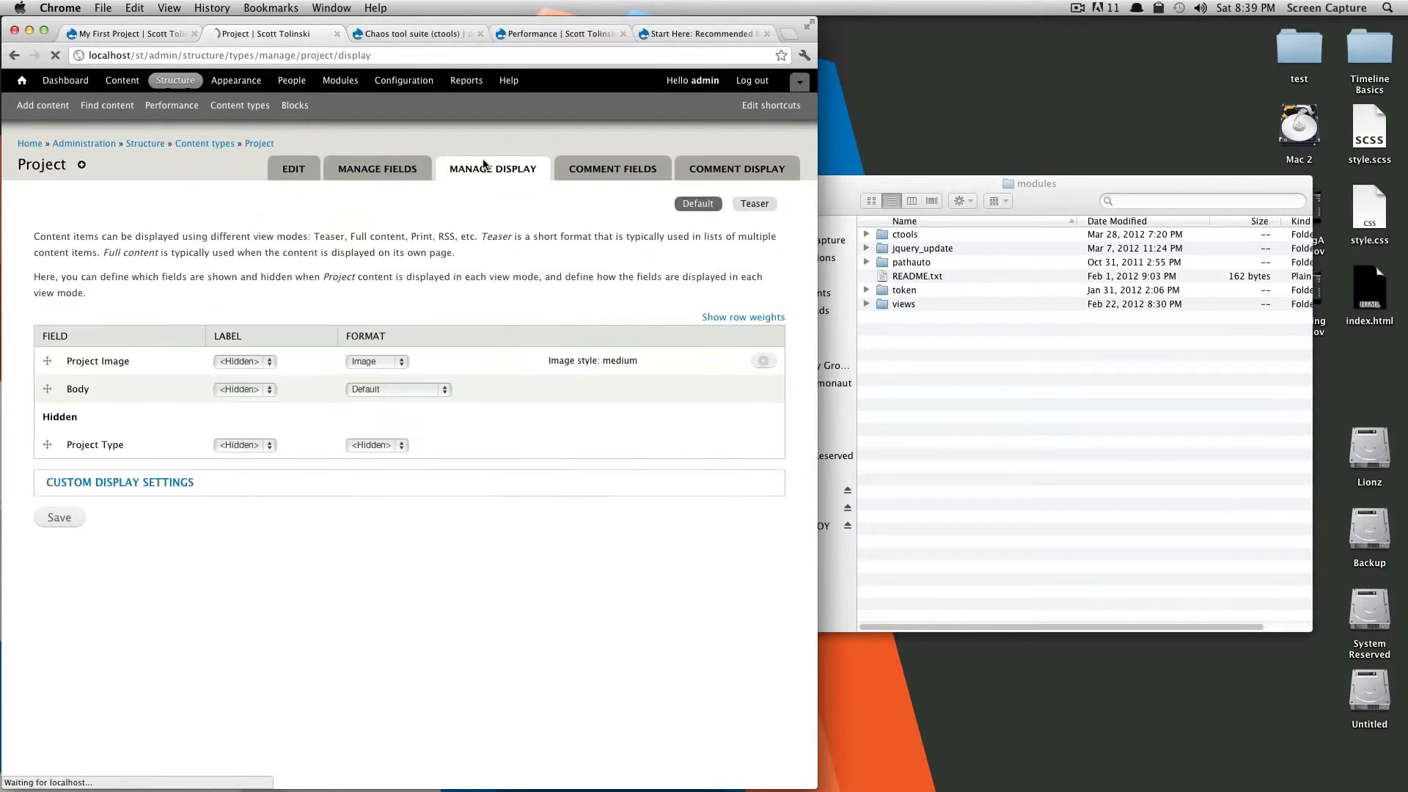
Examine the Project Image field's format settings and image style options, and compare them with the My First Project page
{"action": "left_click_drag", "start_coordinate": [618, 360], "coordinate": [671, 362]}
{"action": "left_click", "coordinate": [634, 360]}
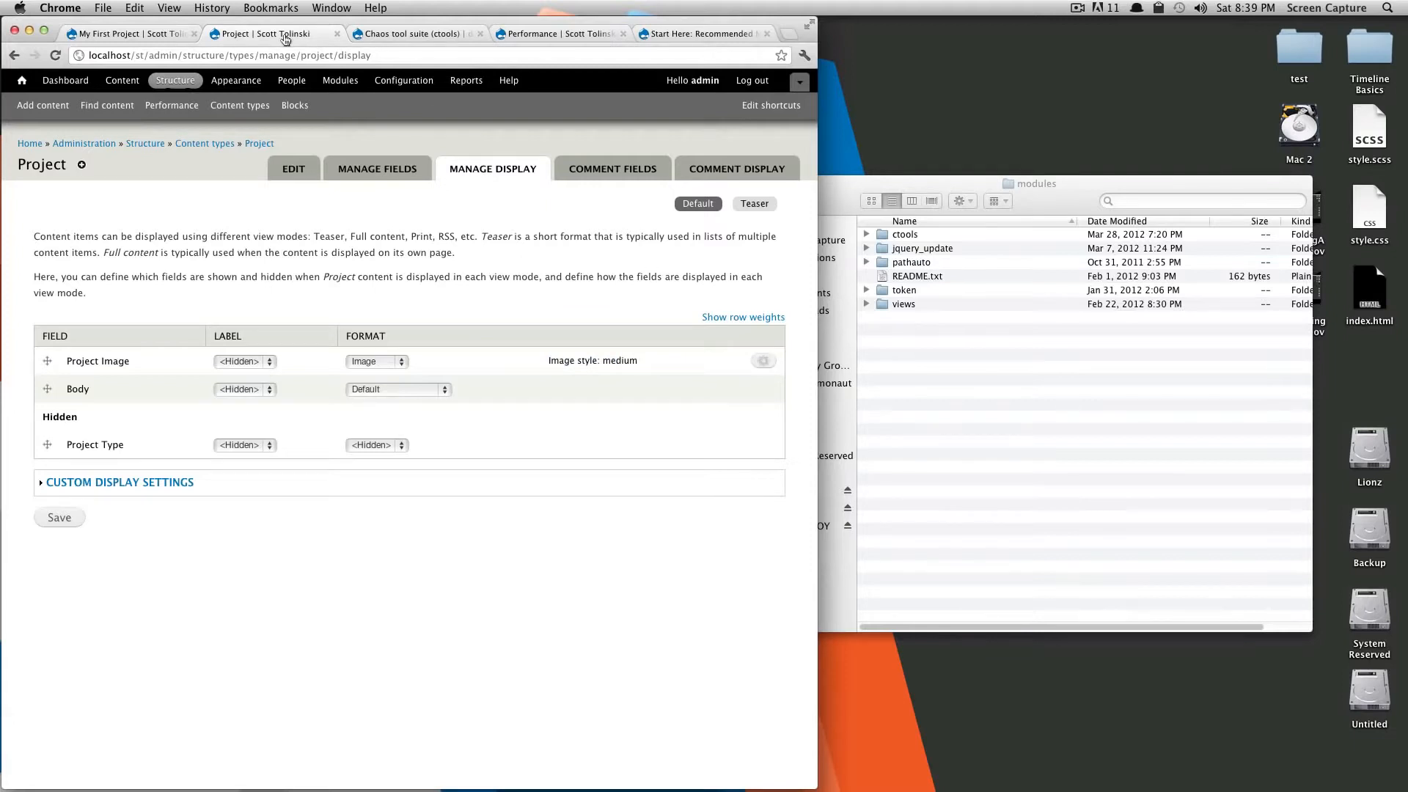
{"action": "left_click", "coordinate": [146, 33]}
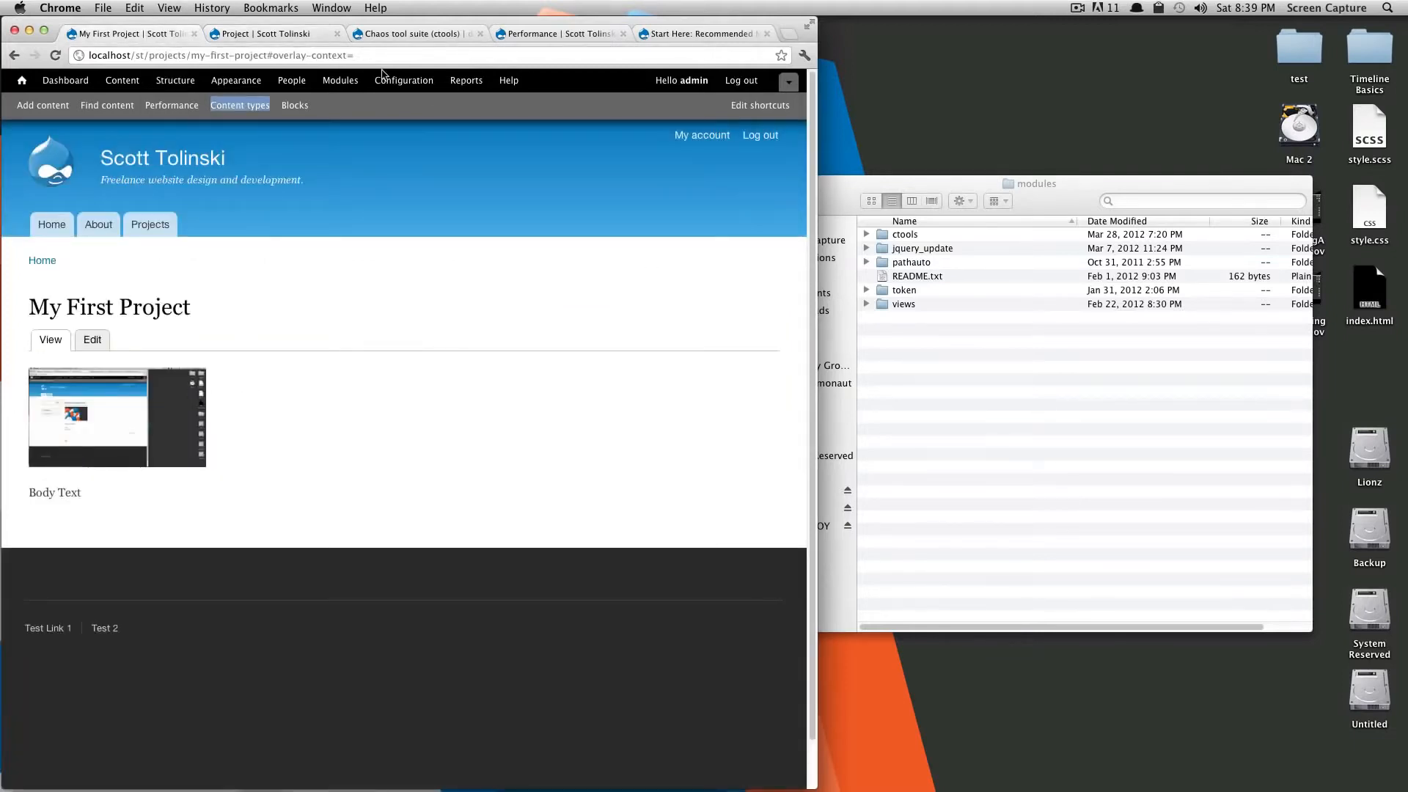
{"action": "left_click", "coordinate": [284, 34]}
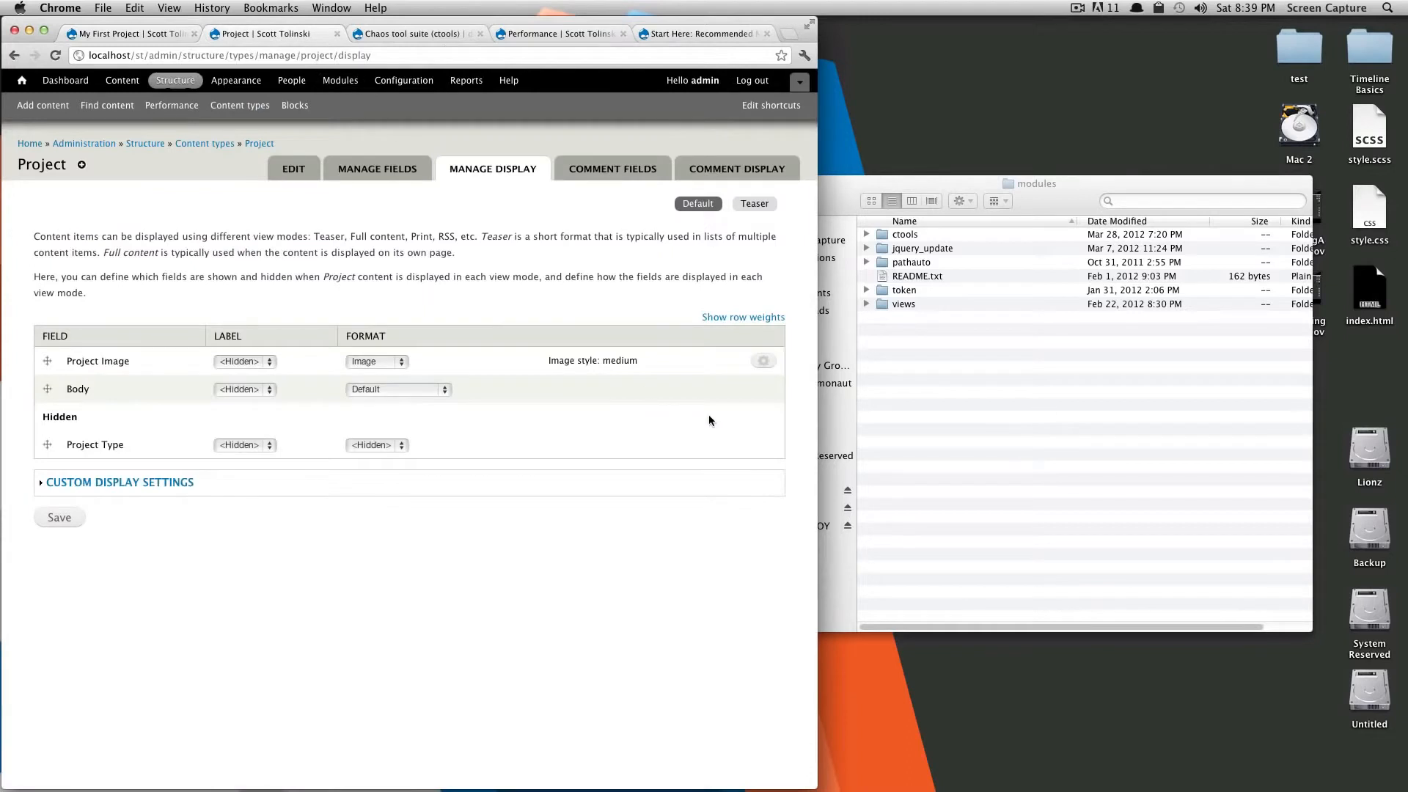
{"action": "left_click", "coordinate": [762, 361]}
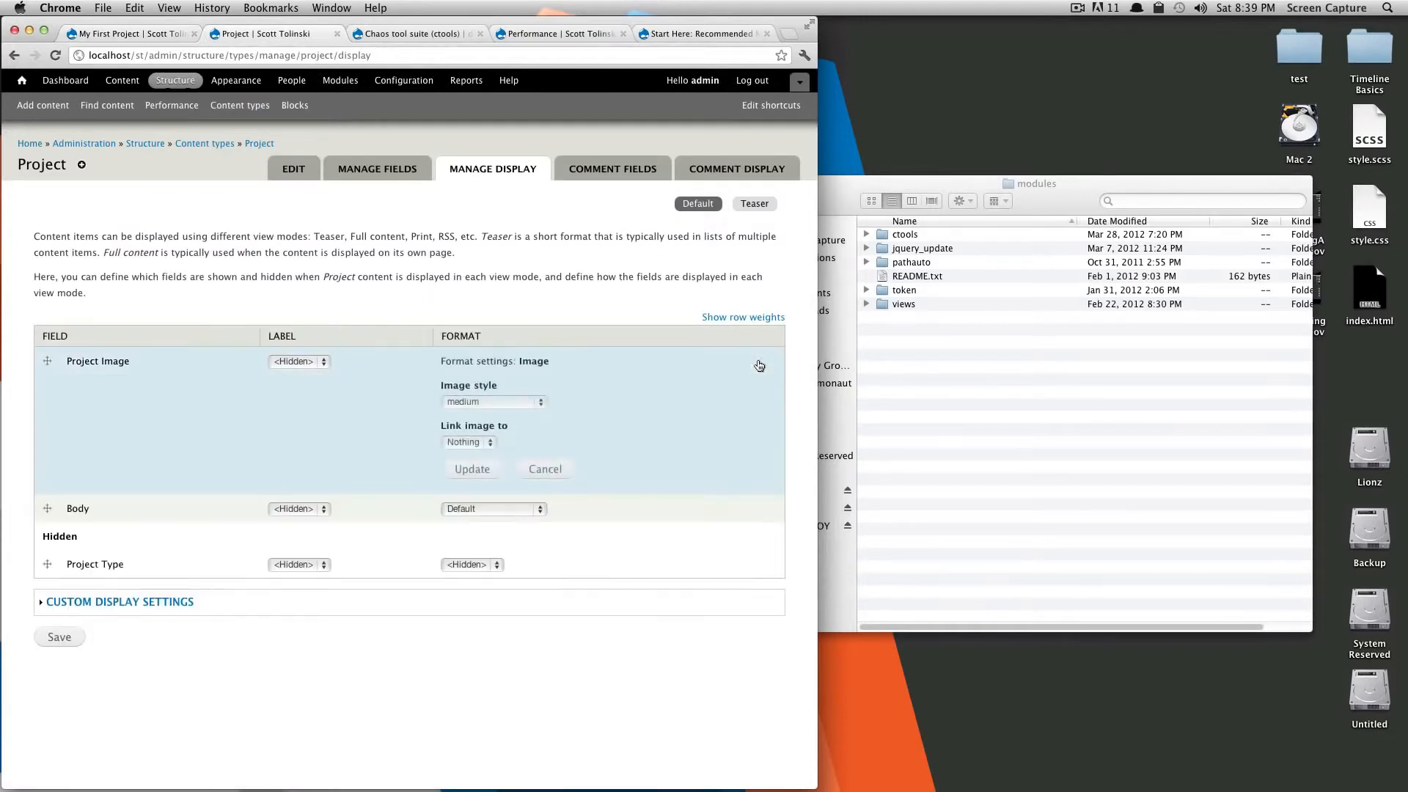
{"action": "left_click", "coordinate": [518, 404]}
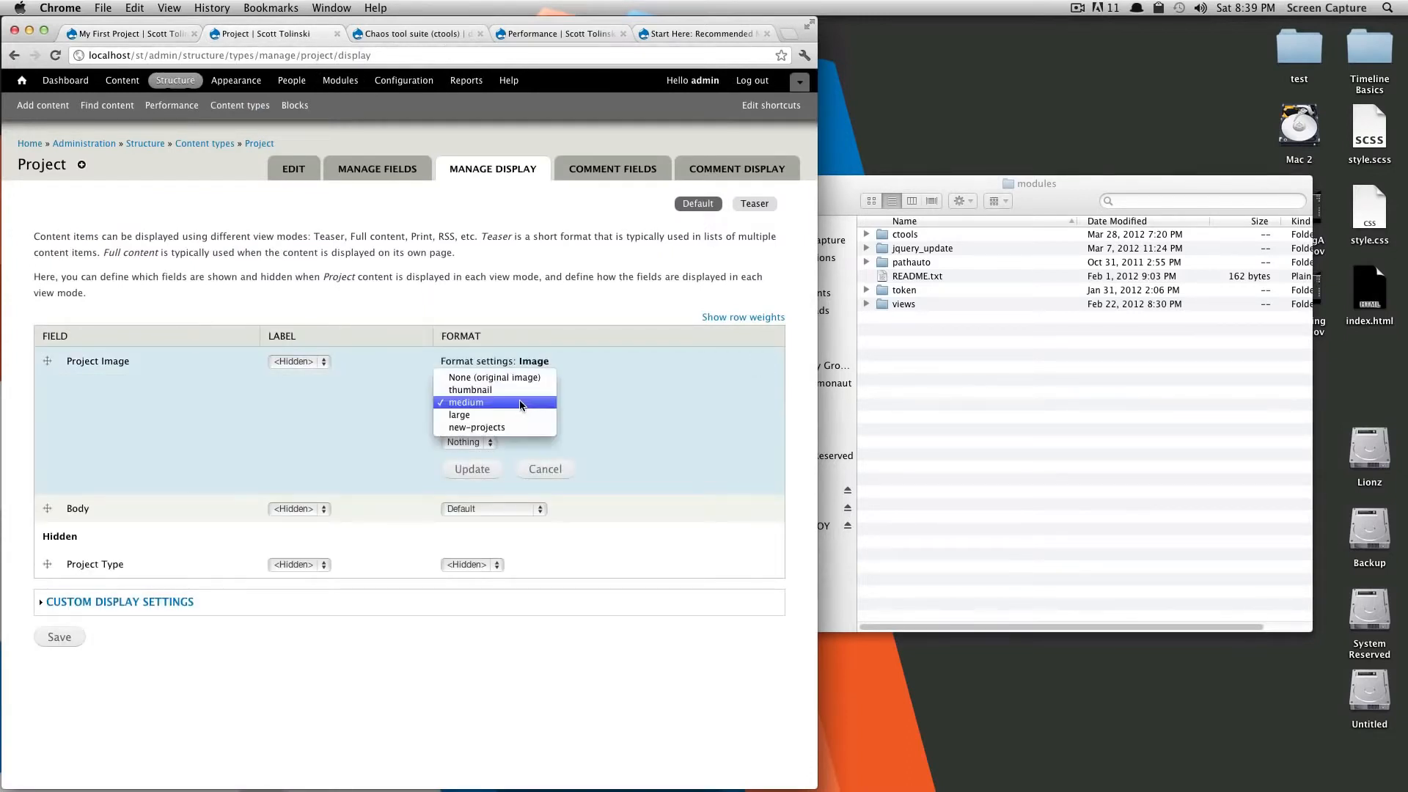
{"action": "left_click", "coordinate": [525, 402]}
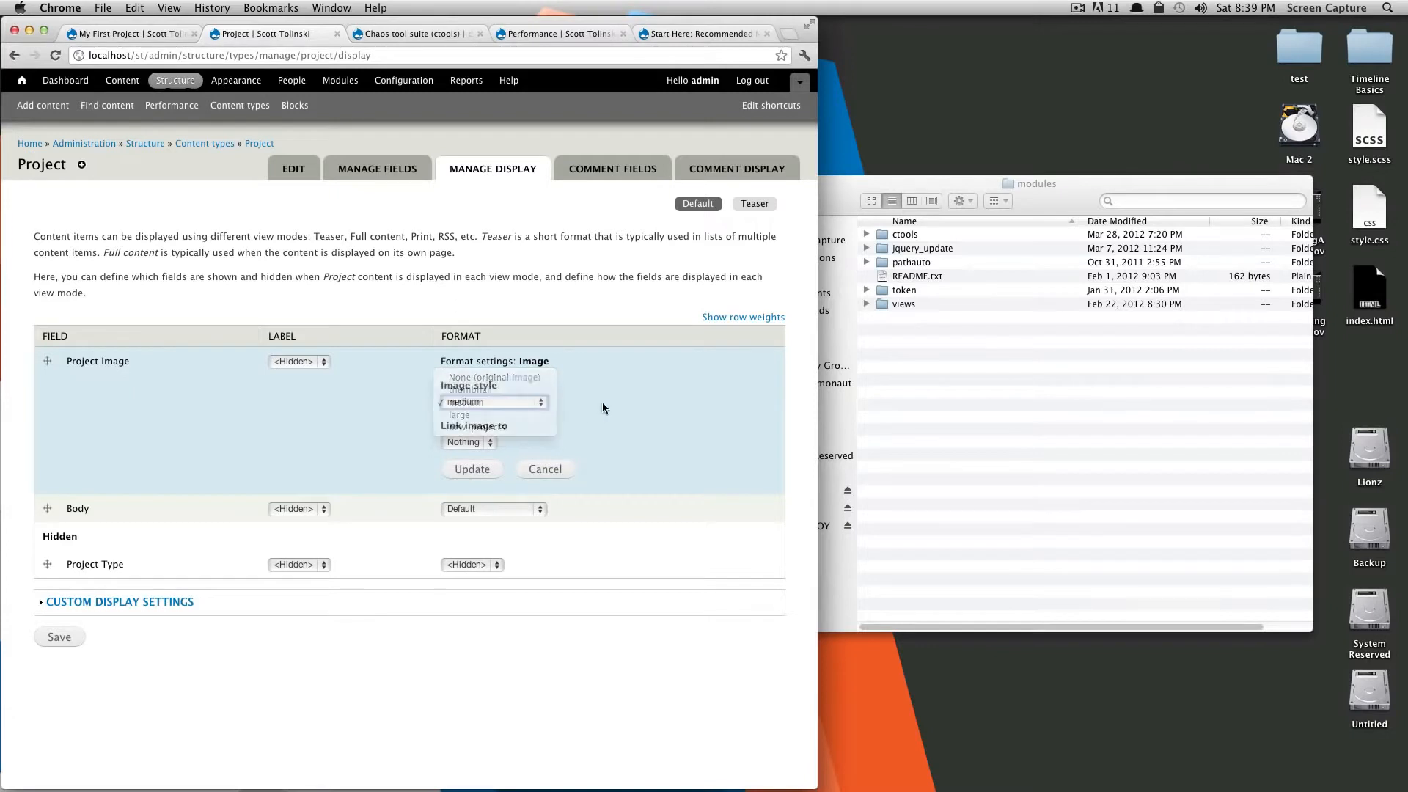
{"action": "left_click", "coordinate": [572, 469]}
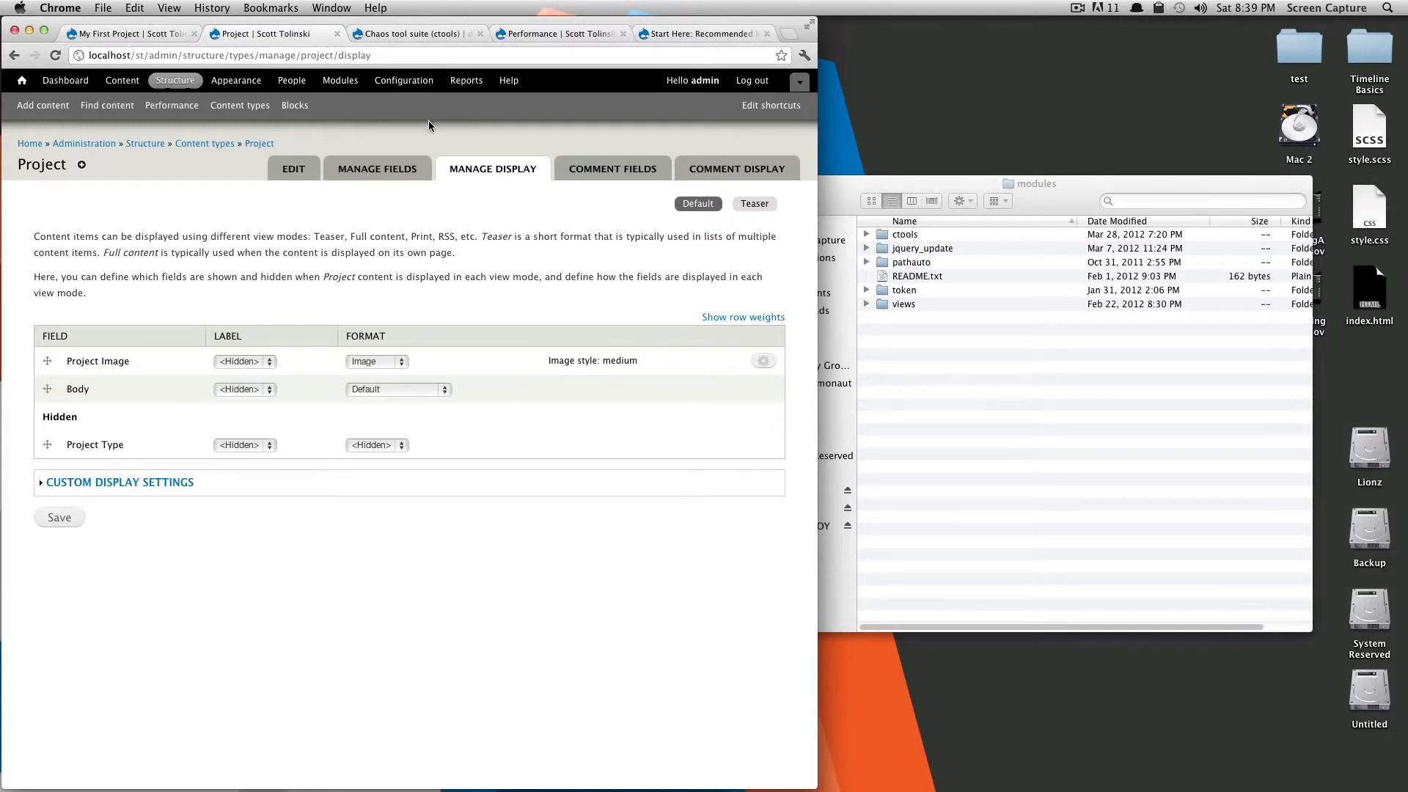
Create a new image style named project-test in the site's media configuration
{"action": "left_click", "coordinate": [414, 88]}
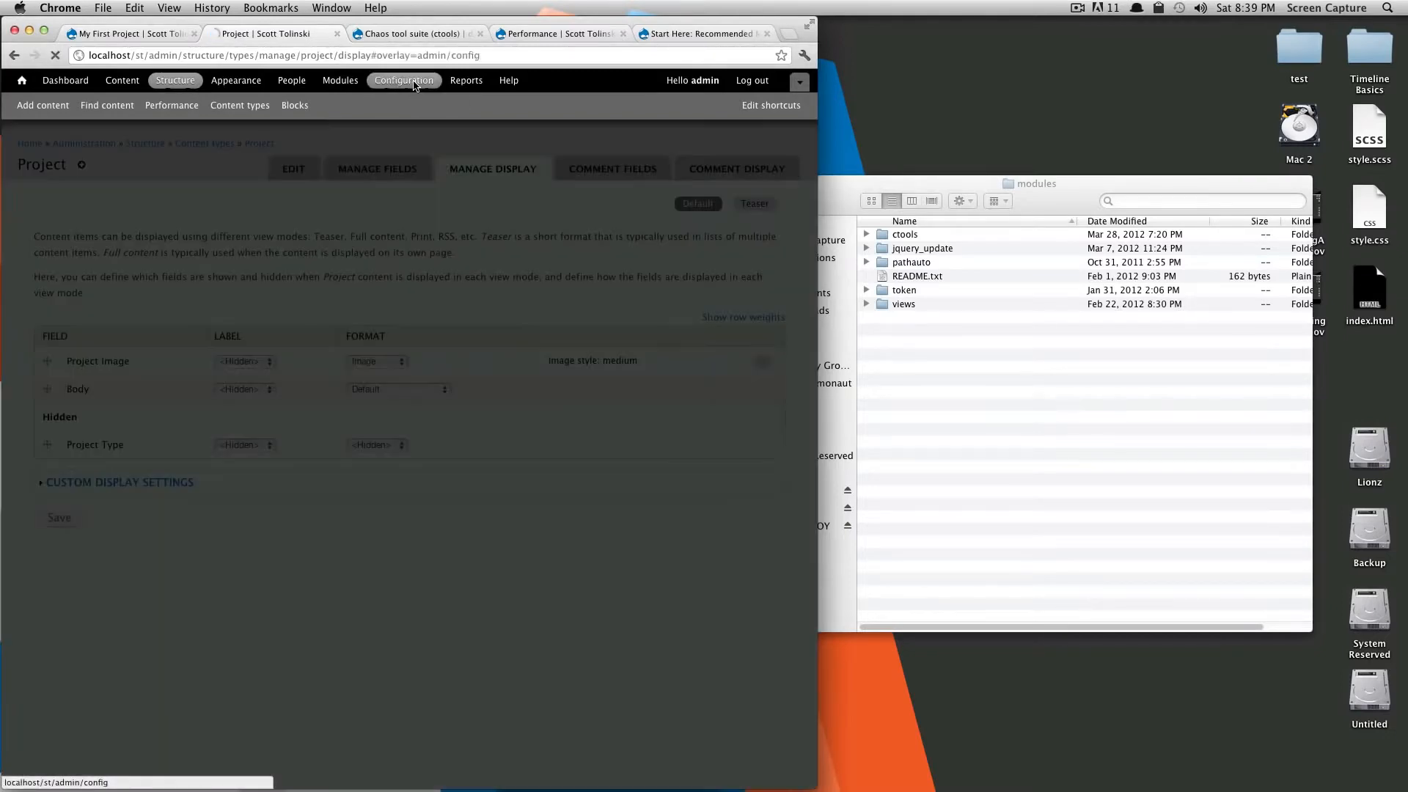
{"action": "scroll", "coordinate": [274, 464], "scroll_direction": "down", "scroll_amount": 3}
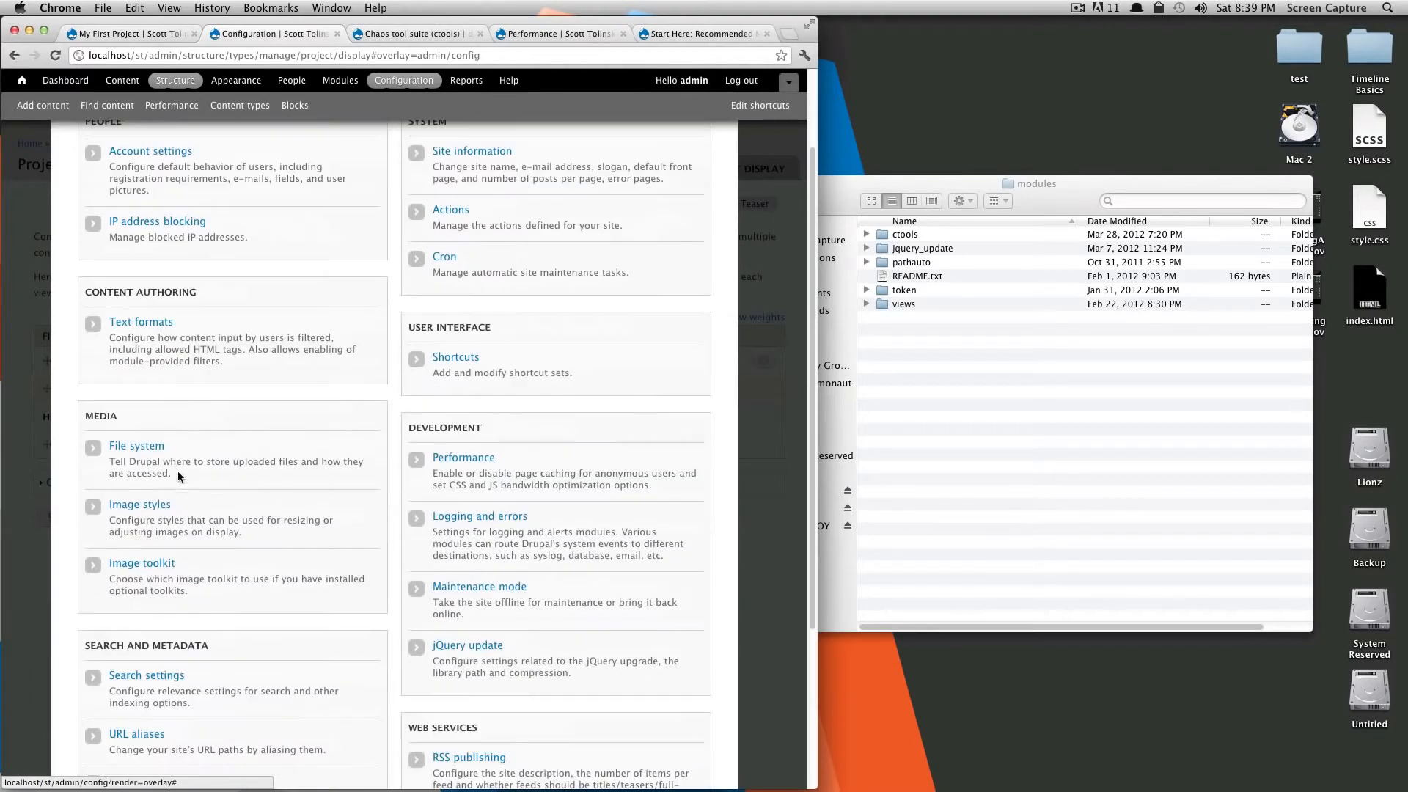
{"action": "left_click", "coordinate": [156, 504]}
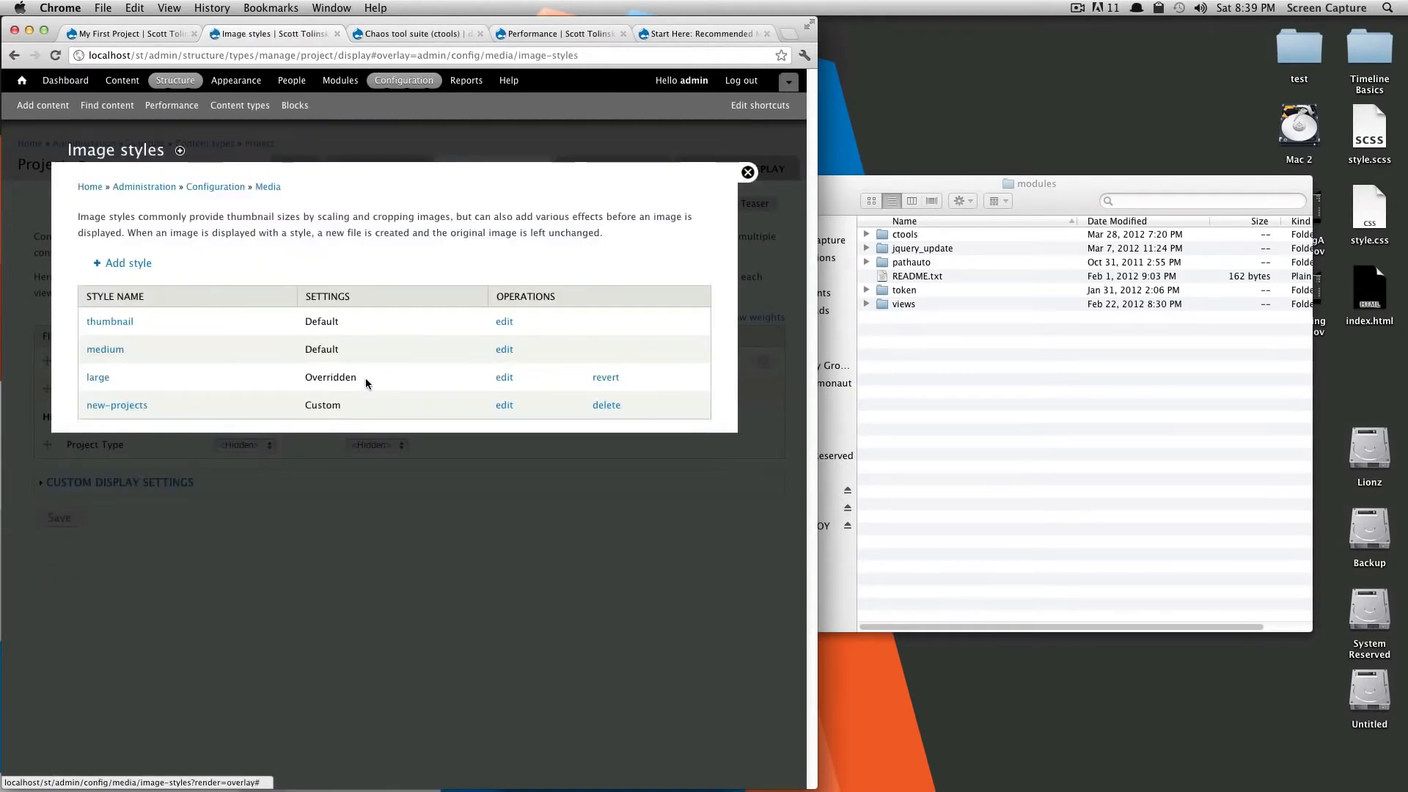
{"action": "left_click", "coordinate": [132, 264]}
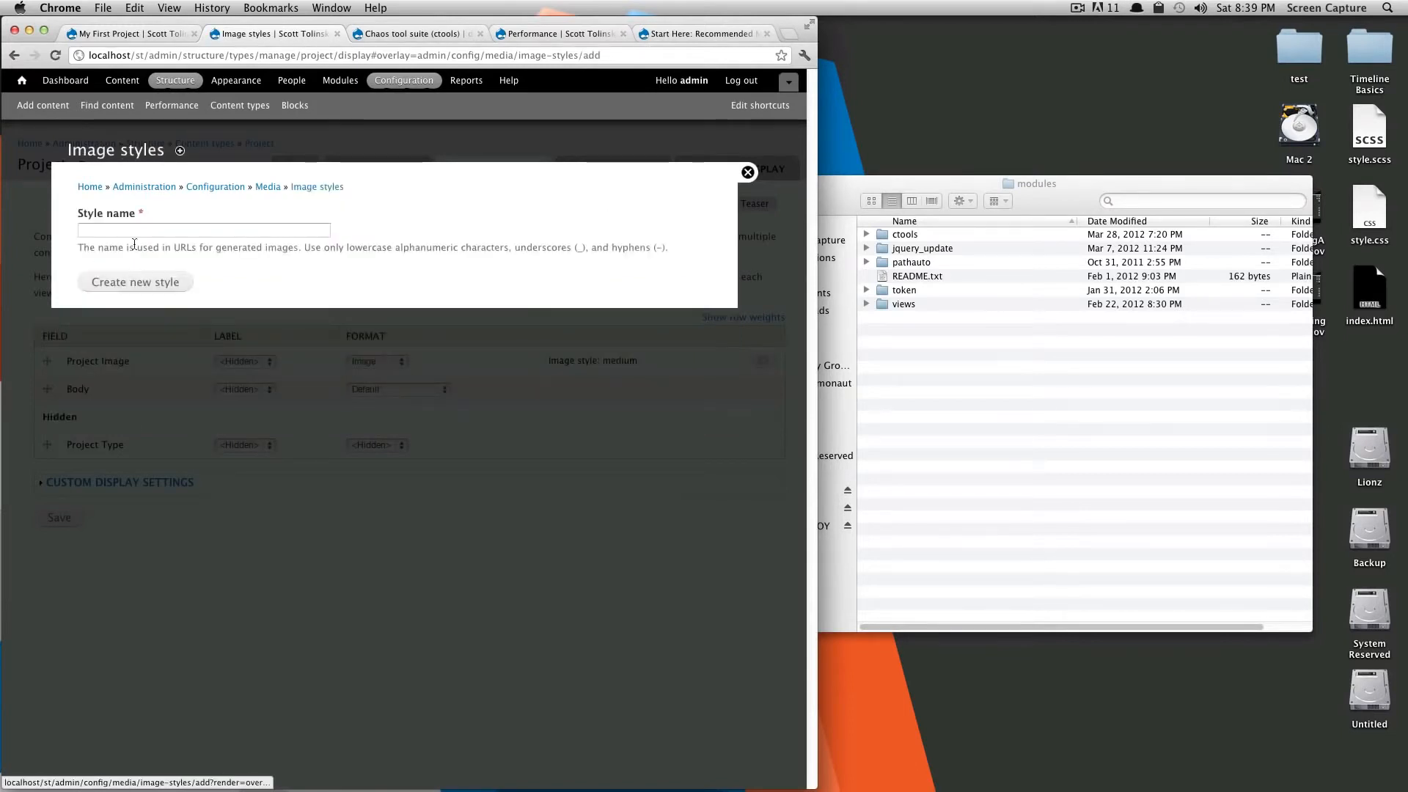
{"action": "left_click", "coordinate": [136, 231]}
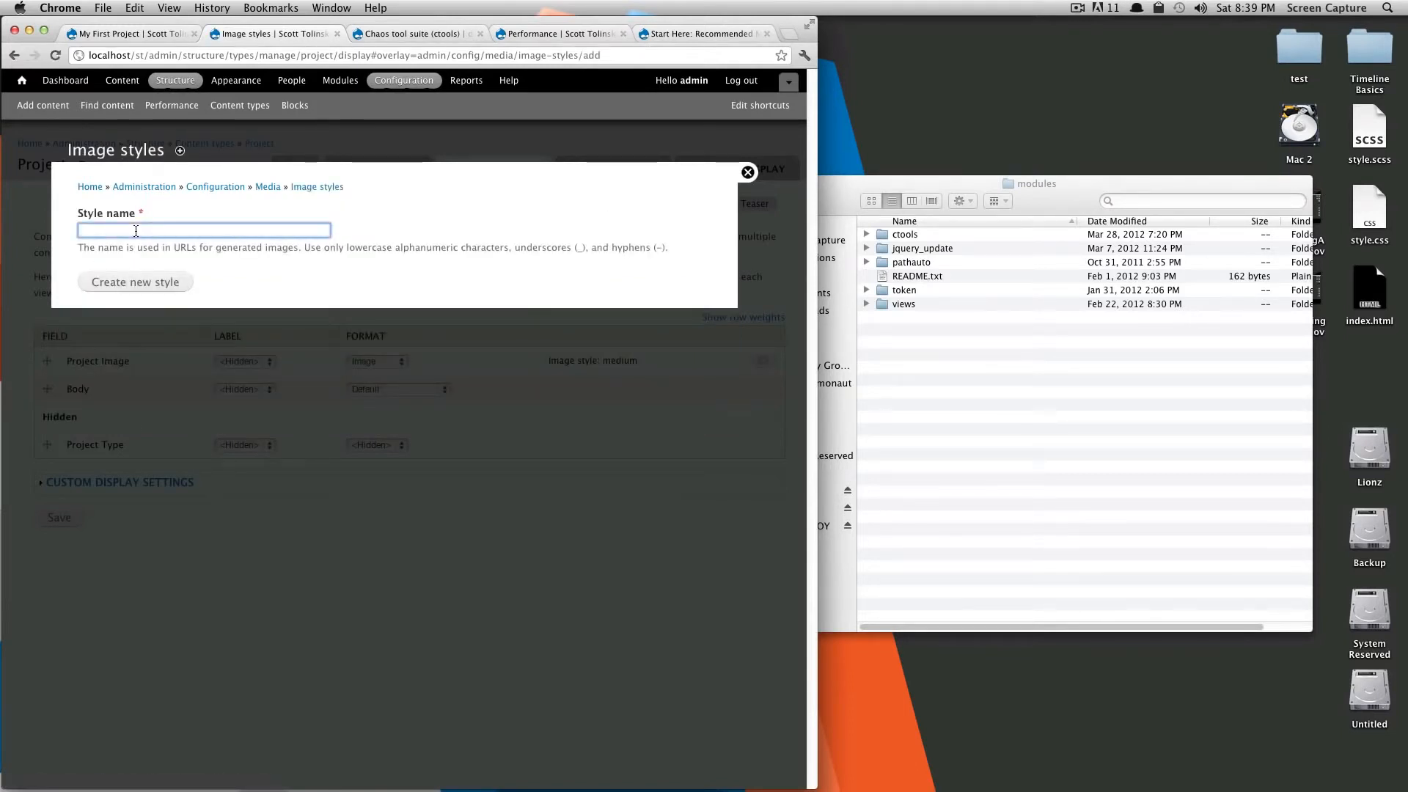
{"action": "type", "text": "P"}
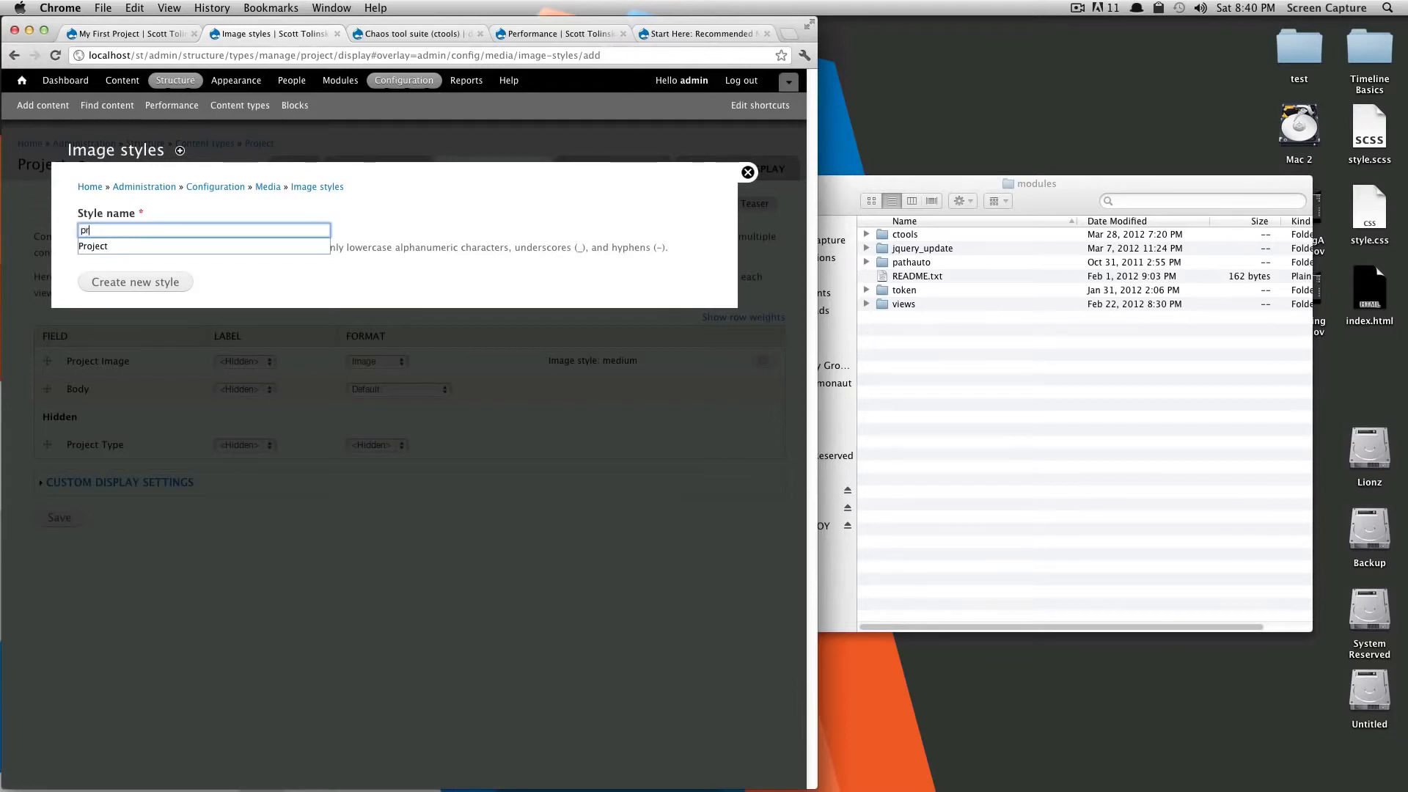
{"action": "type", "text": "roject-"}
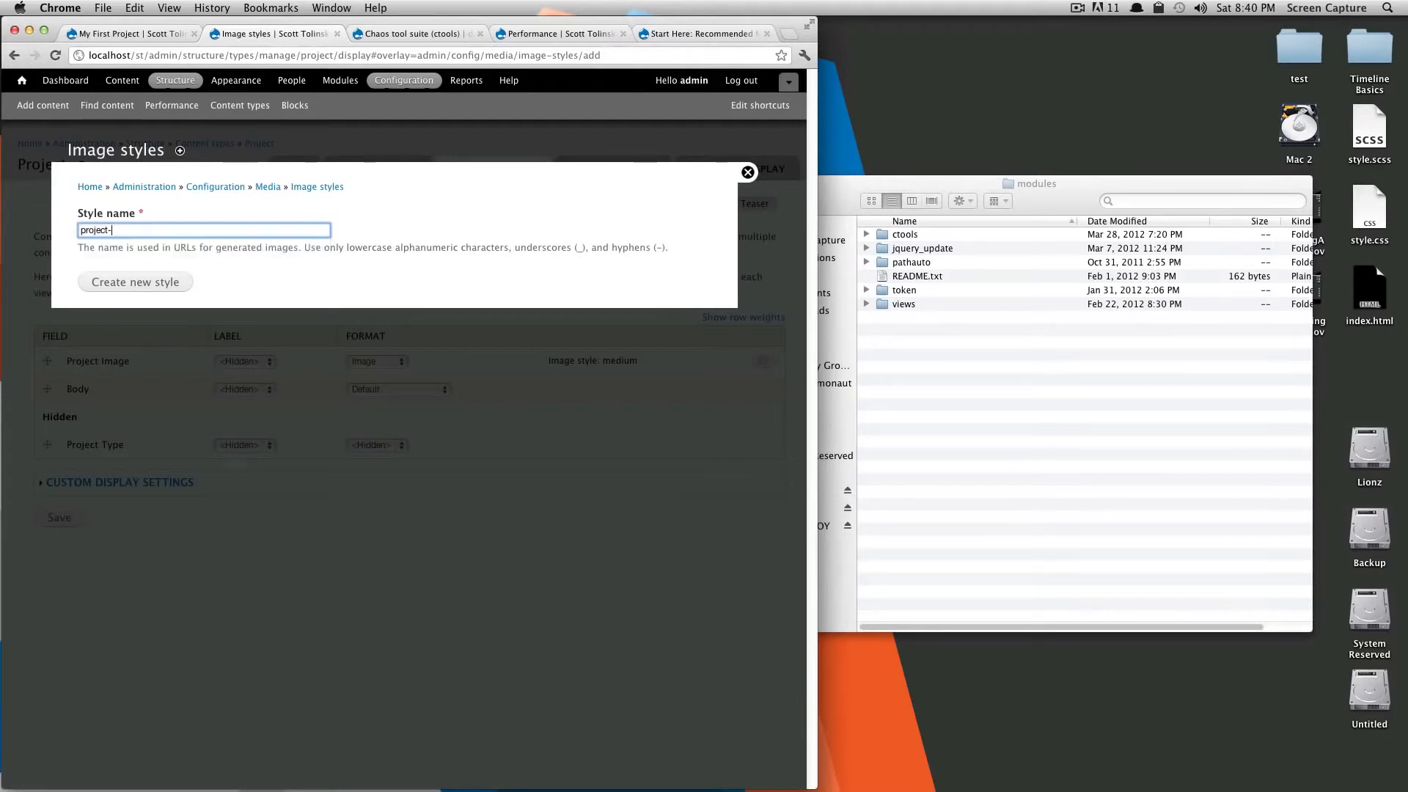
{"action": "type", "text": "tex"}
{"action": "key", "text": "Return"}
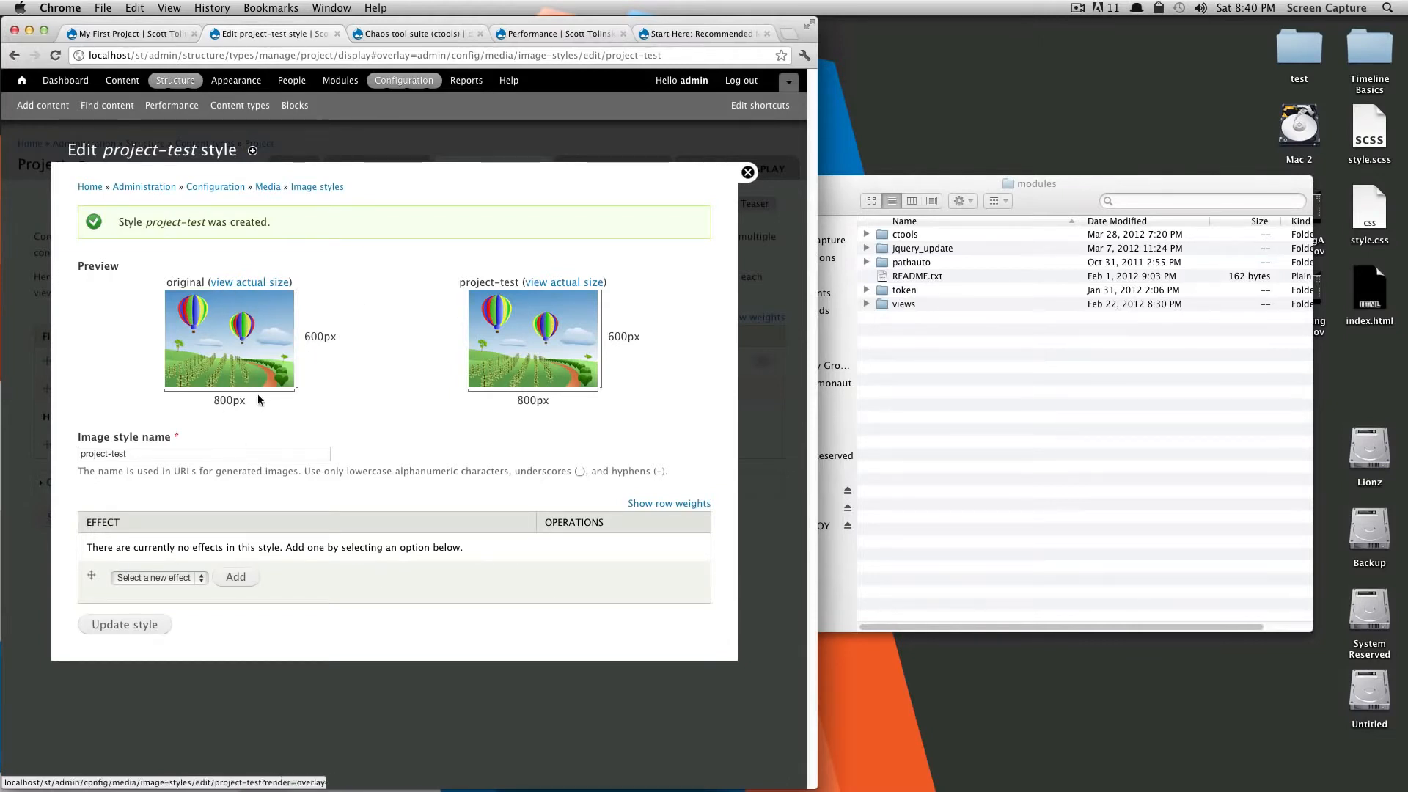
Compare the dimensions of the original and project-test previews and review the effects available for the style
{"action": "left_click_drag", "start_coordinate": [470, 281], "coordinate": [610, 253]}
{"action": "left_click_drag", "start_coordinate": [461, 281], "coordinate": [521, 280]}
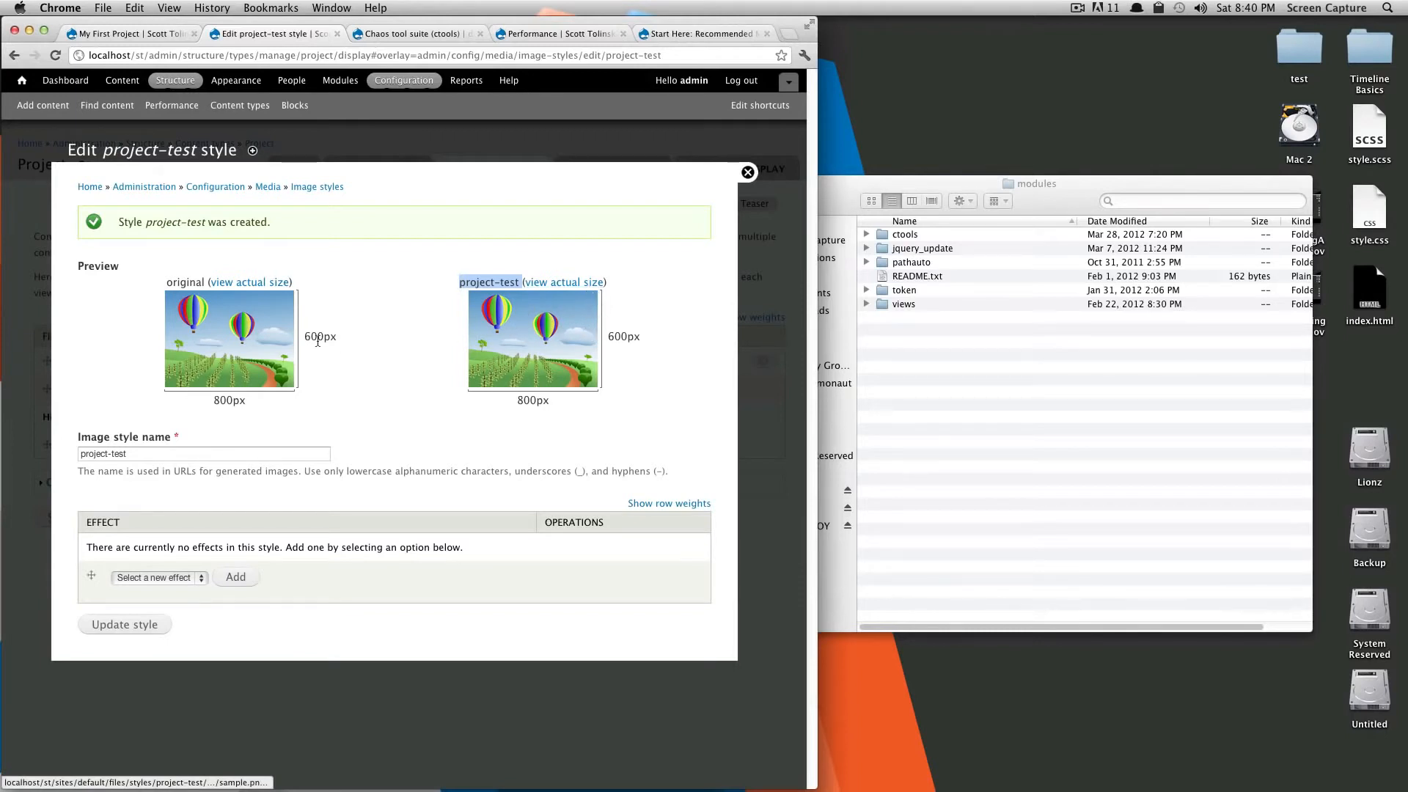
{"action": "left_click", "coordinate": [366, 341]}
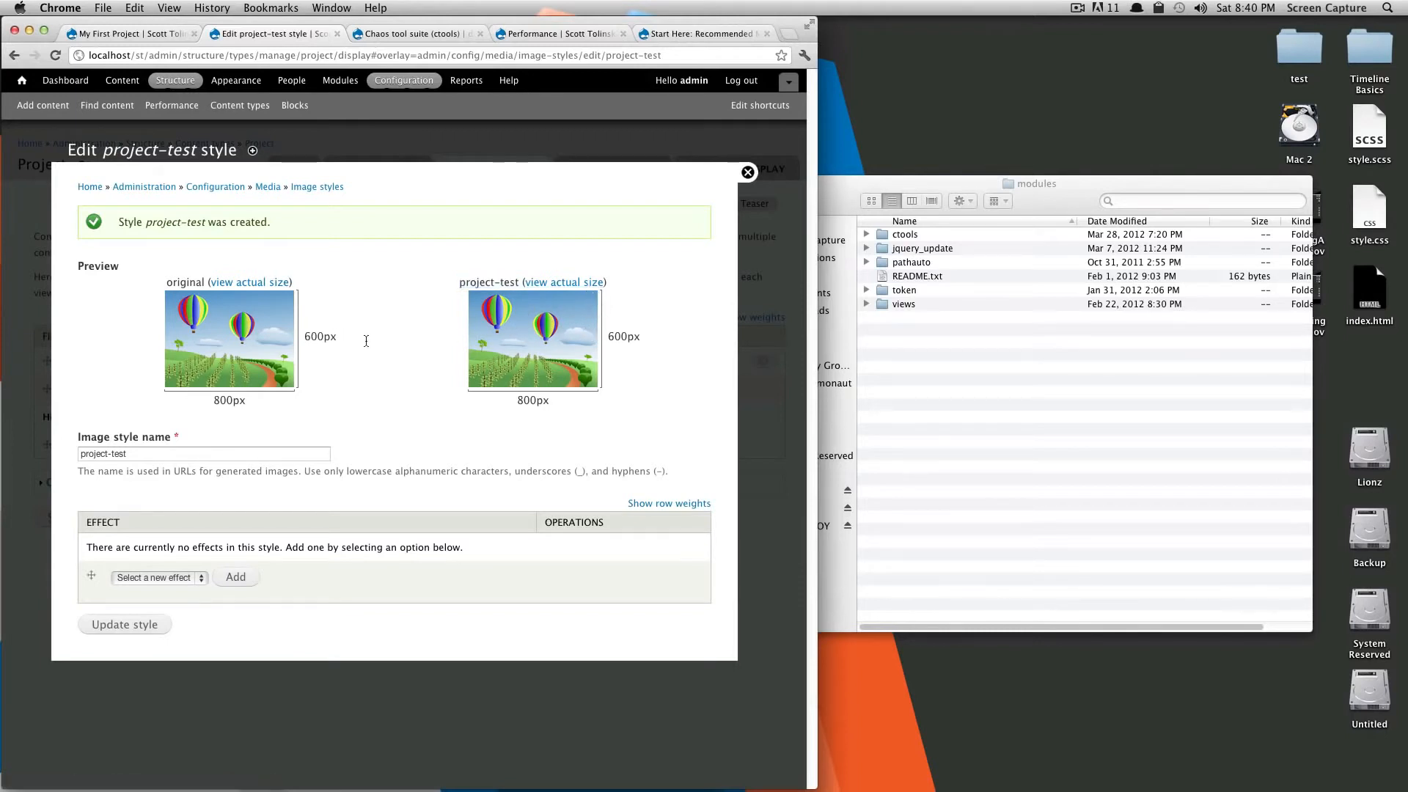
{"action": "left_click_drag", "start_coordinate": [633, 340], "coordinate": [602, 339]}
{"action": "left_click", "coordinate": [623, 340]}
{"action": "left_click", "coordinate": [630, 369]}
{"action": "double_click", "coordinate": [627, 336]}
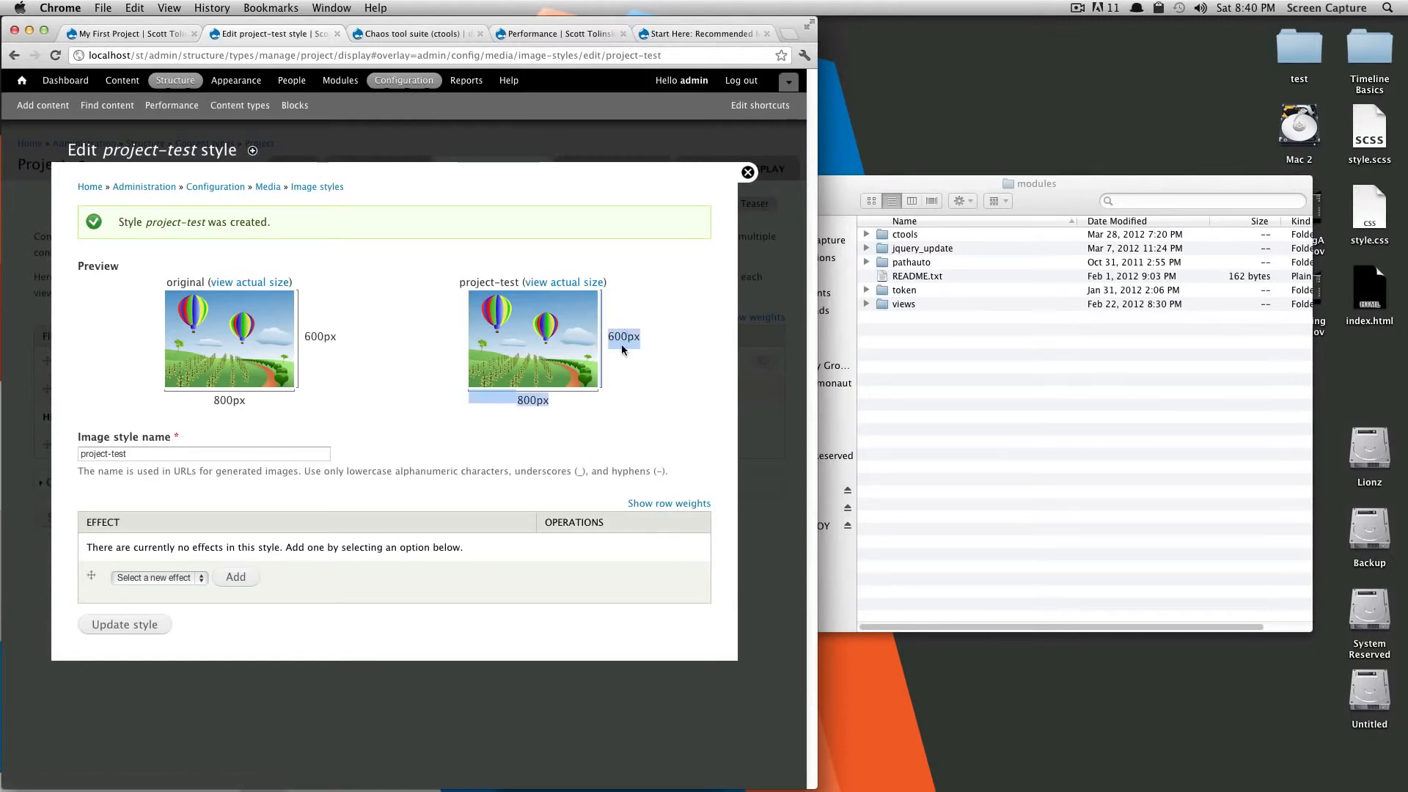
{"action": "left_click", "coordinate": [460, 427]}
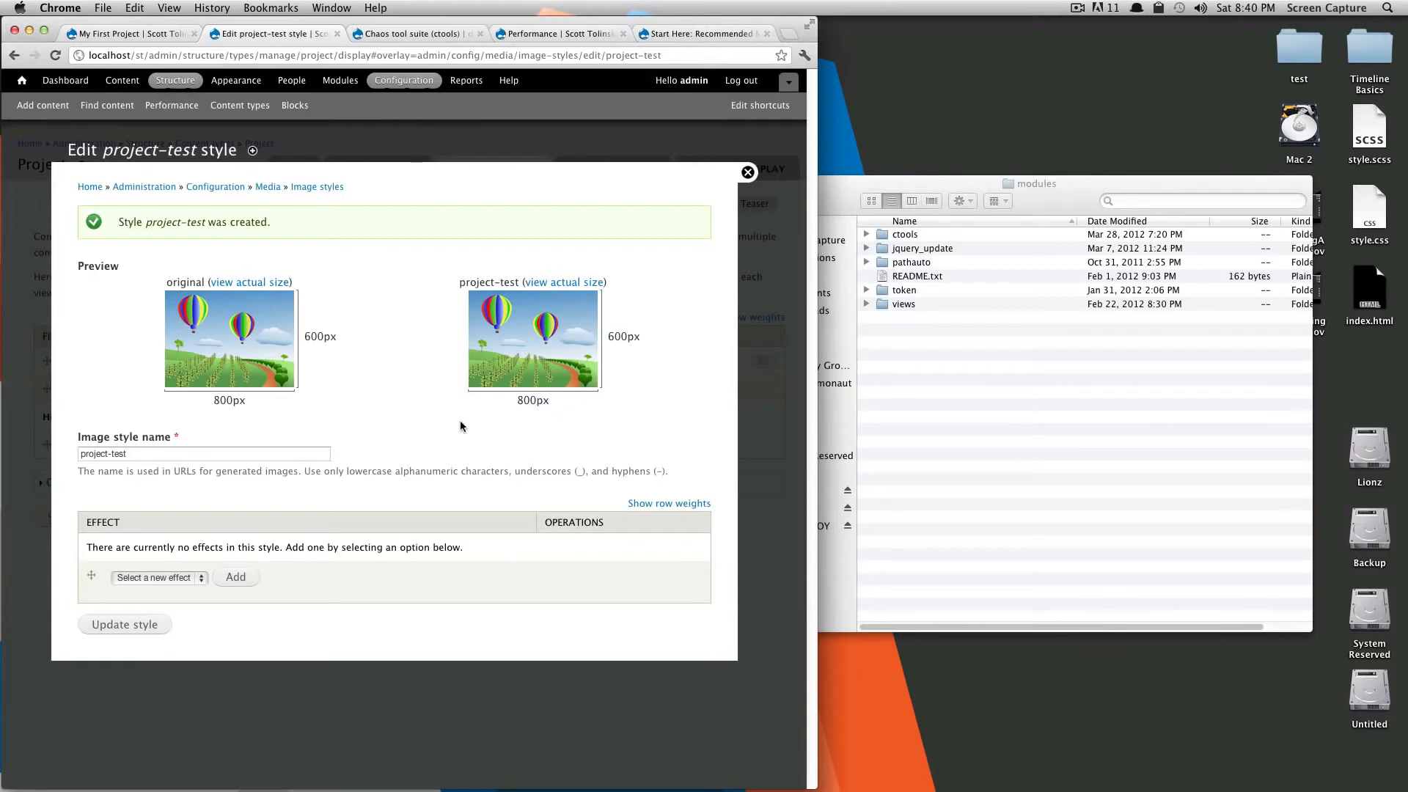
{"action": "double_click", "coordinate": [314, 361]}
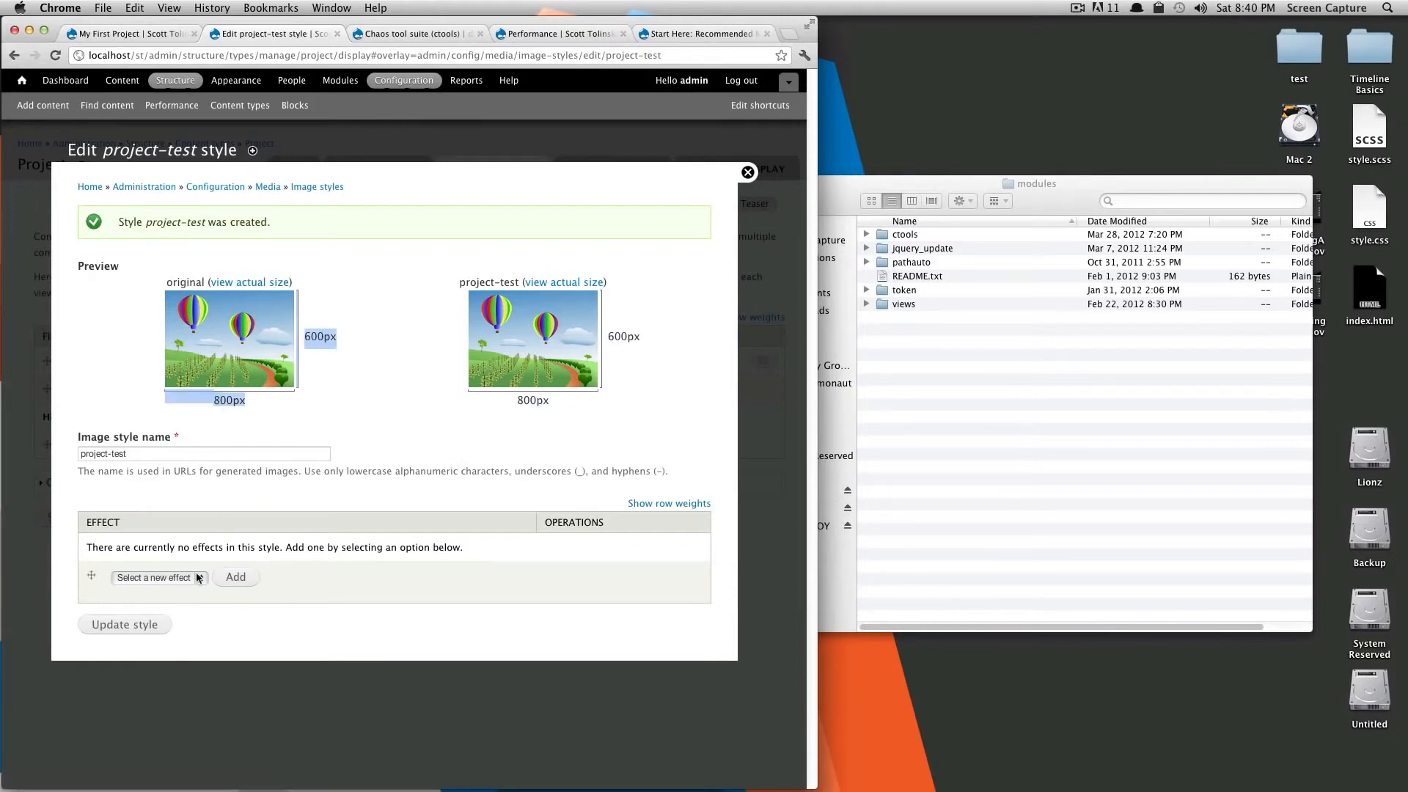
{"action": "left_click", "coordinate": [286, 618]}
{"action": "left_click", "coordinate": [196, 578]}
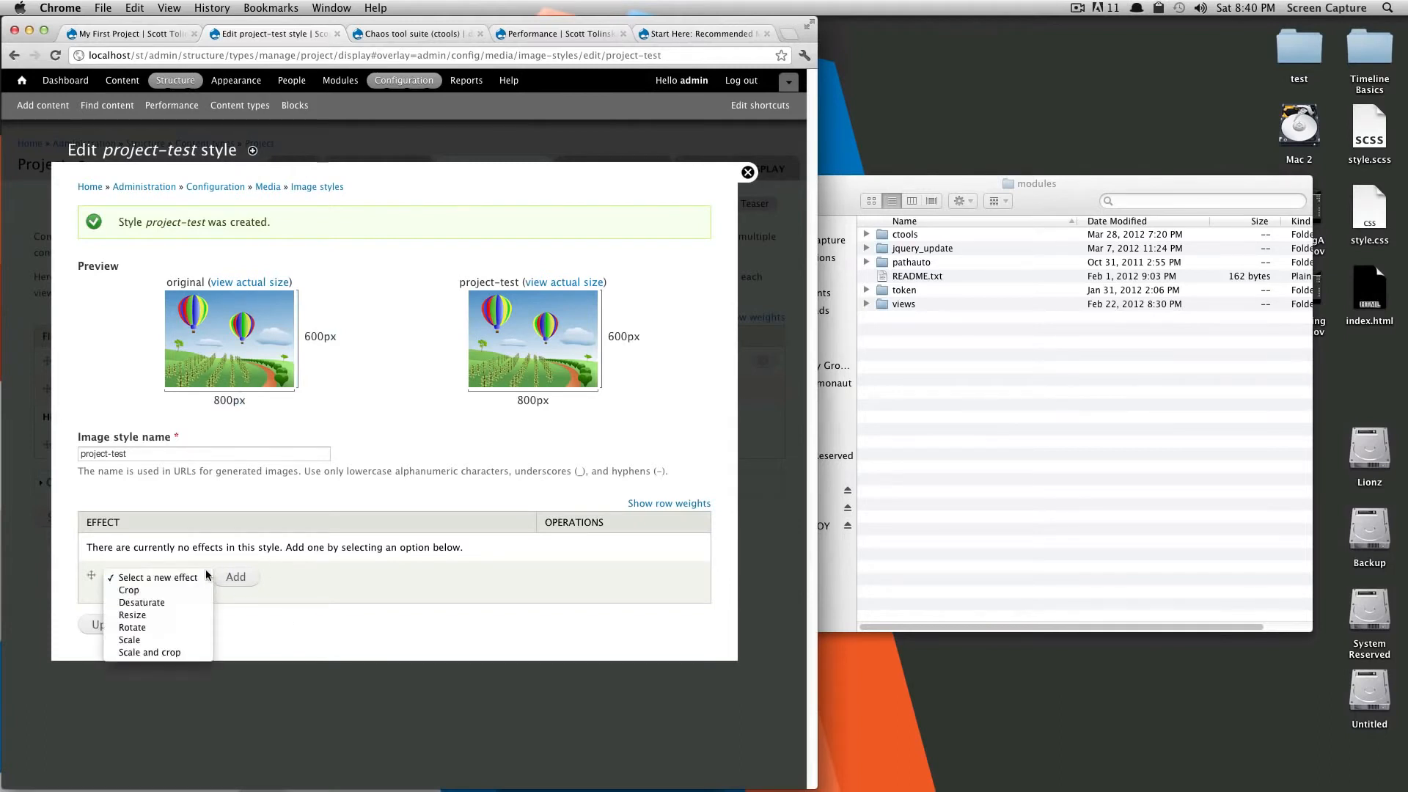
{"action": "left_click", "coordinate": [296, 543]}
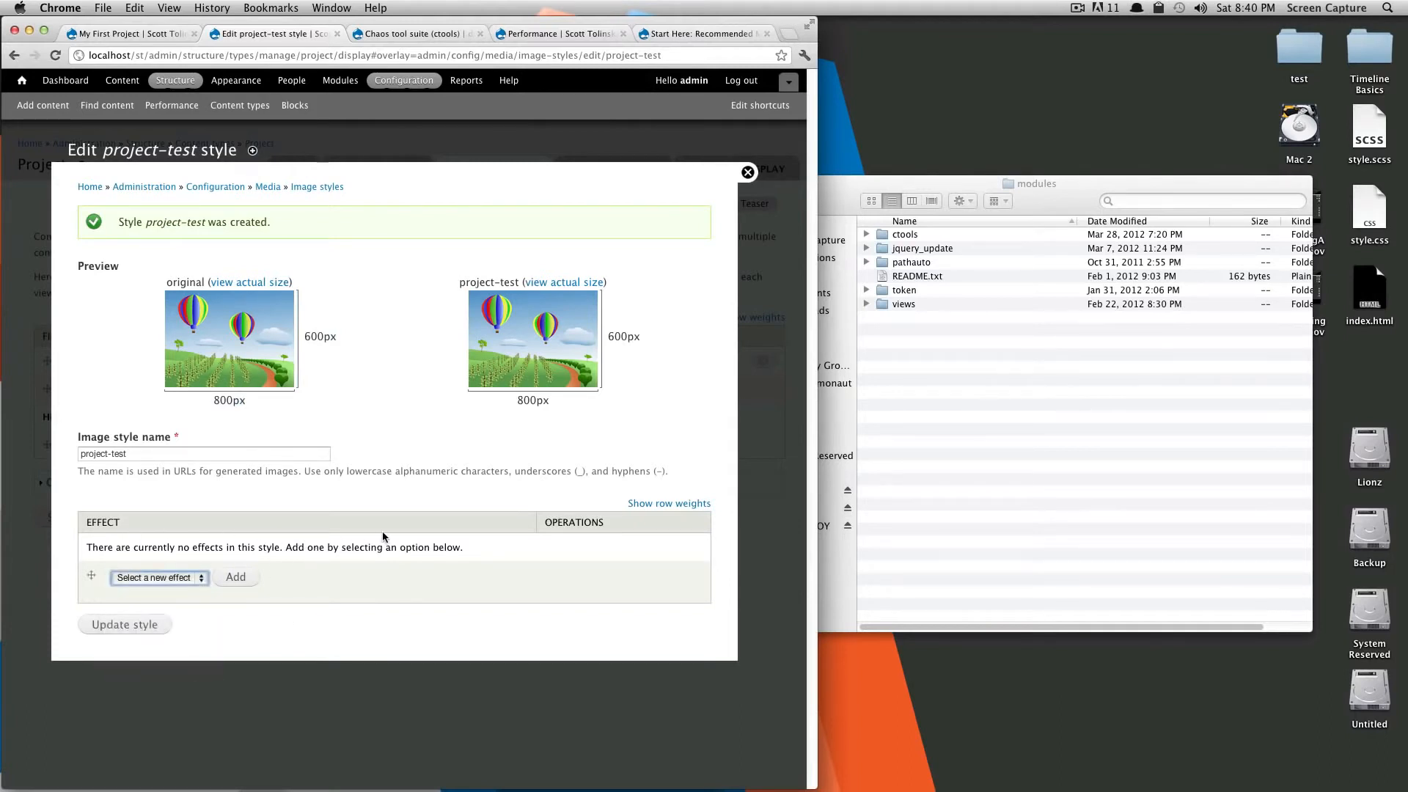
{"action": "left_click", "coordinate": [194, 579]}
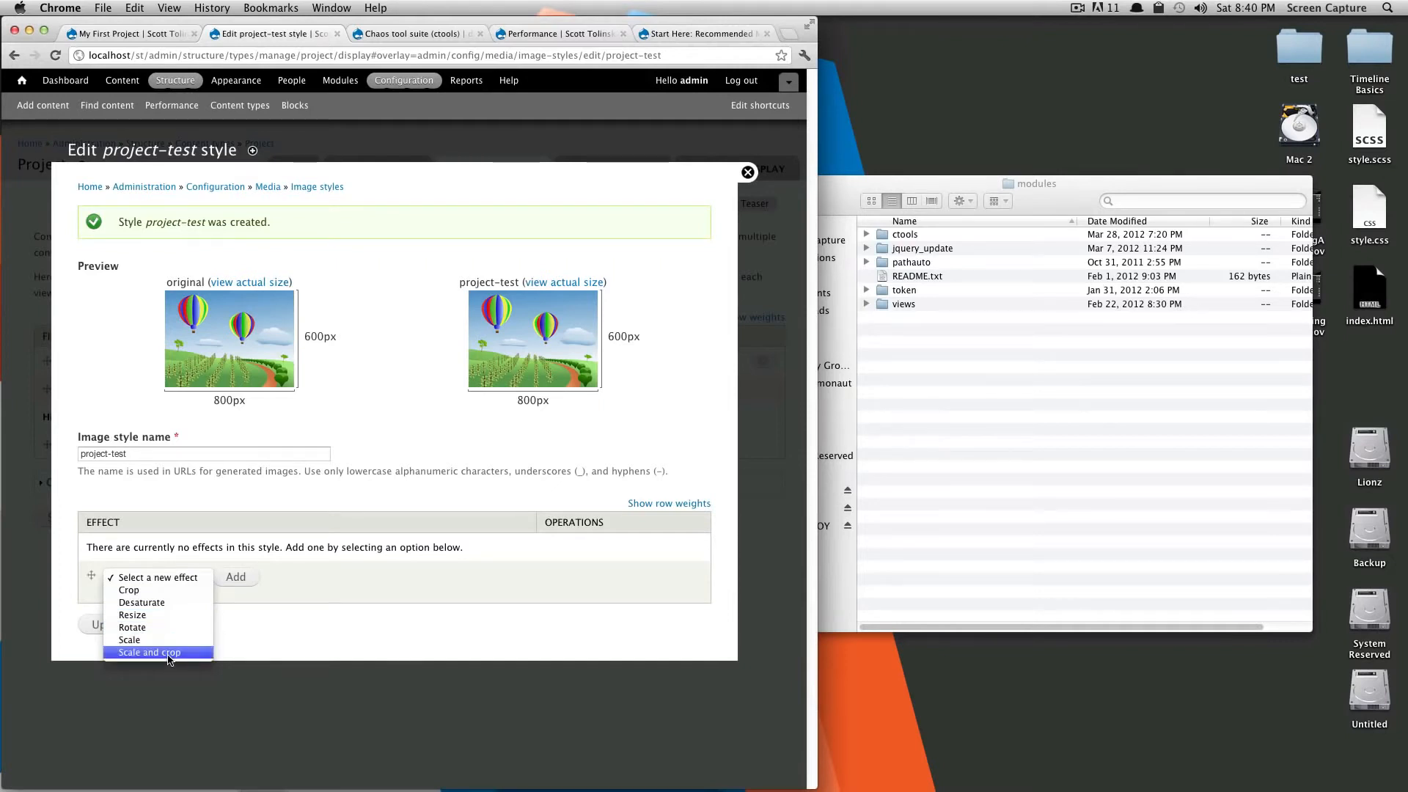
{"action": "left_click", "coordinate": [308, 640]}
Add a Scale and crop effect with a width and height of 500 pixels to the project-test style
{"action": "left_click", "coordinate": [166, 579]}
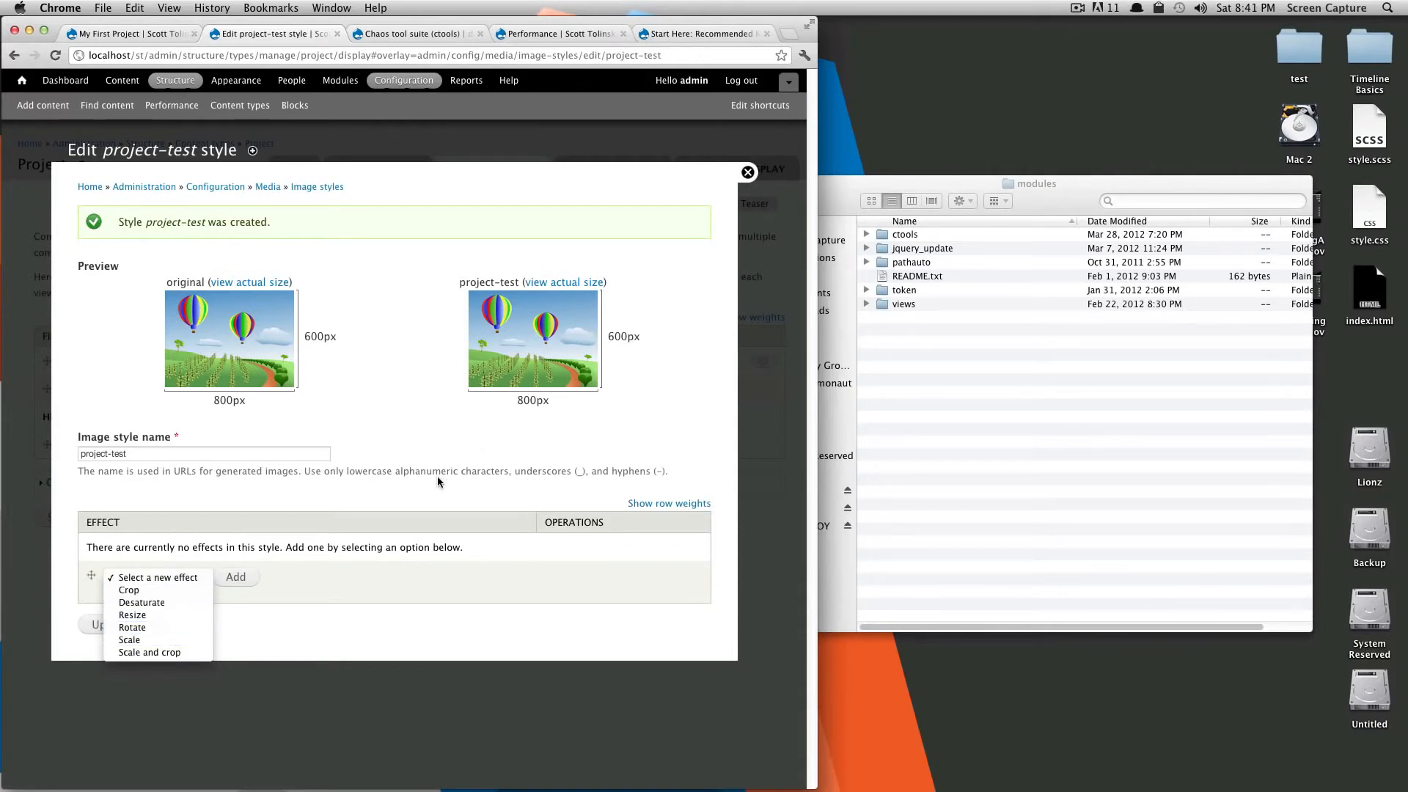
{"action": "left_click", "coordinate": [182, 652]}
{"action": "left_click", "coordinate": [233, 577]}
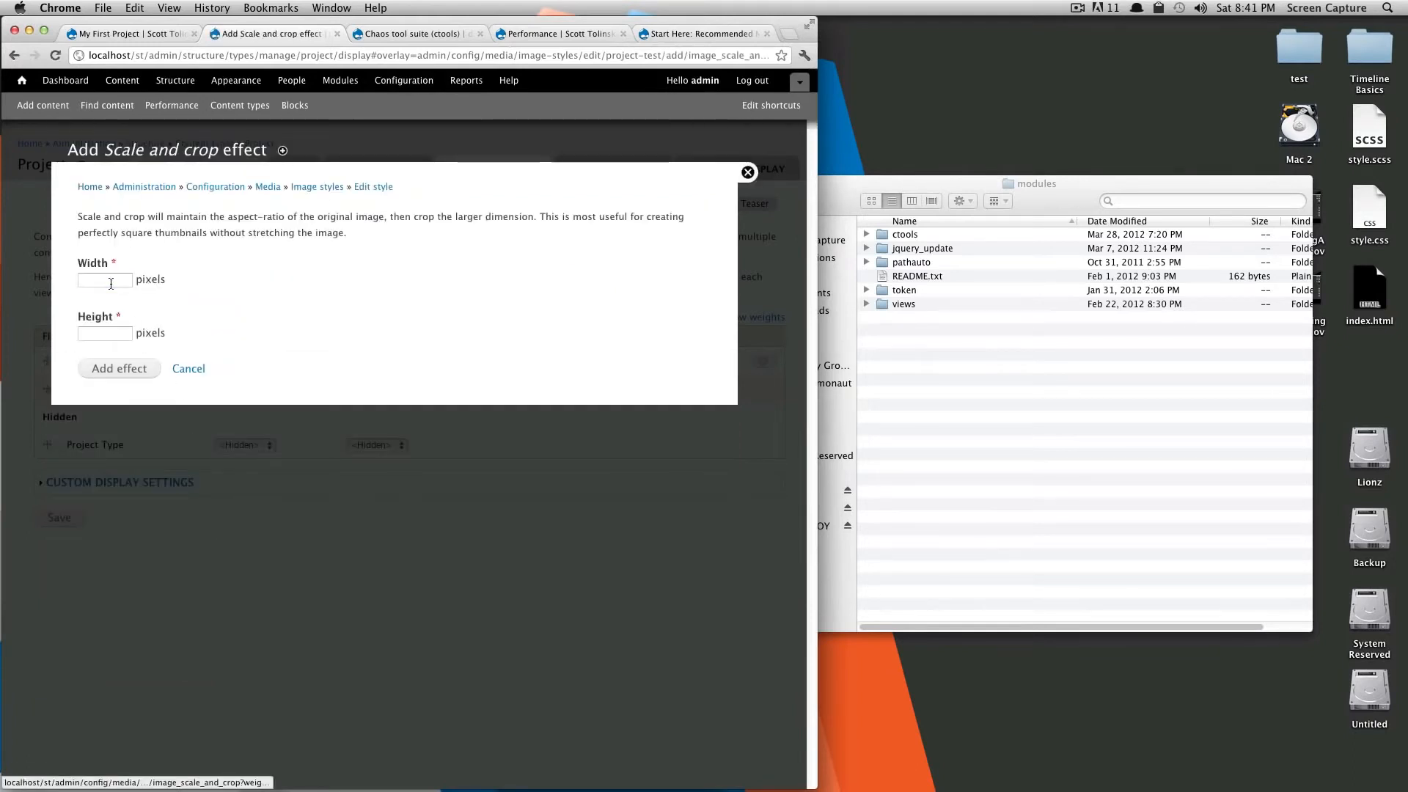
{"action": "left_click", "coordinate": [110, 285]}
{"action": "type", "text": "500"}
{"action": "key", "text": "Tab"}
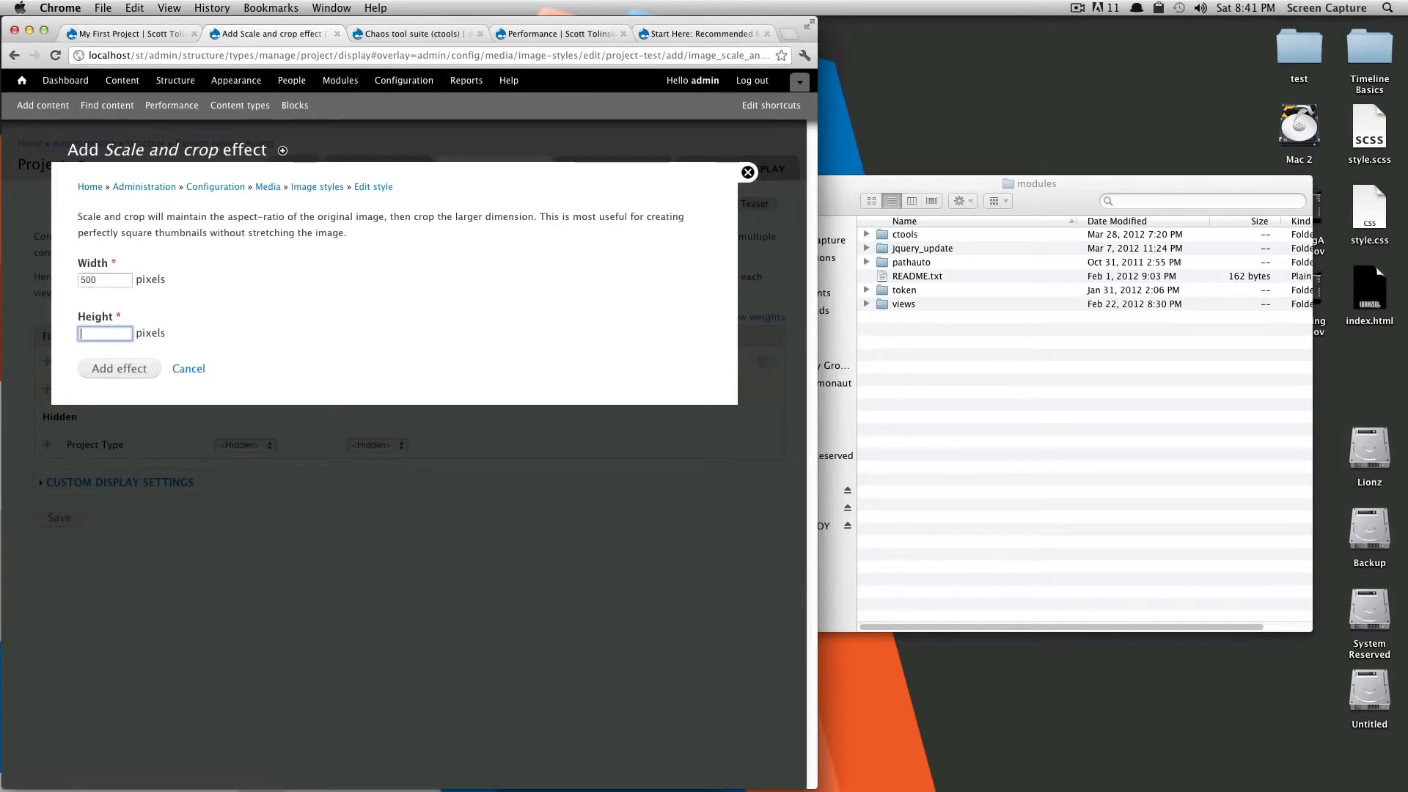
{"action": "left_click", "coordinate": [109, 367]}
Save the changes to the project-test image style and return to the My First Project page
{"action": "left_click", "coordinate": [175, 37]}
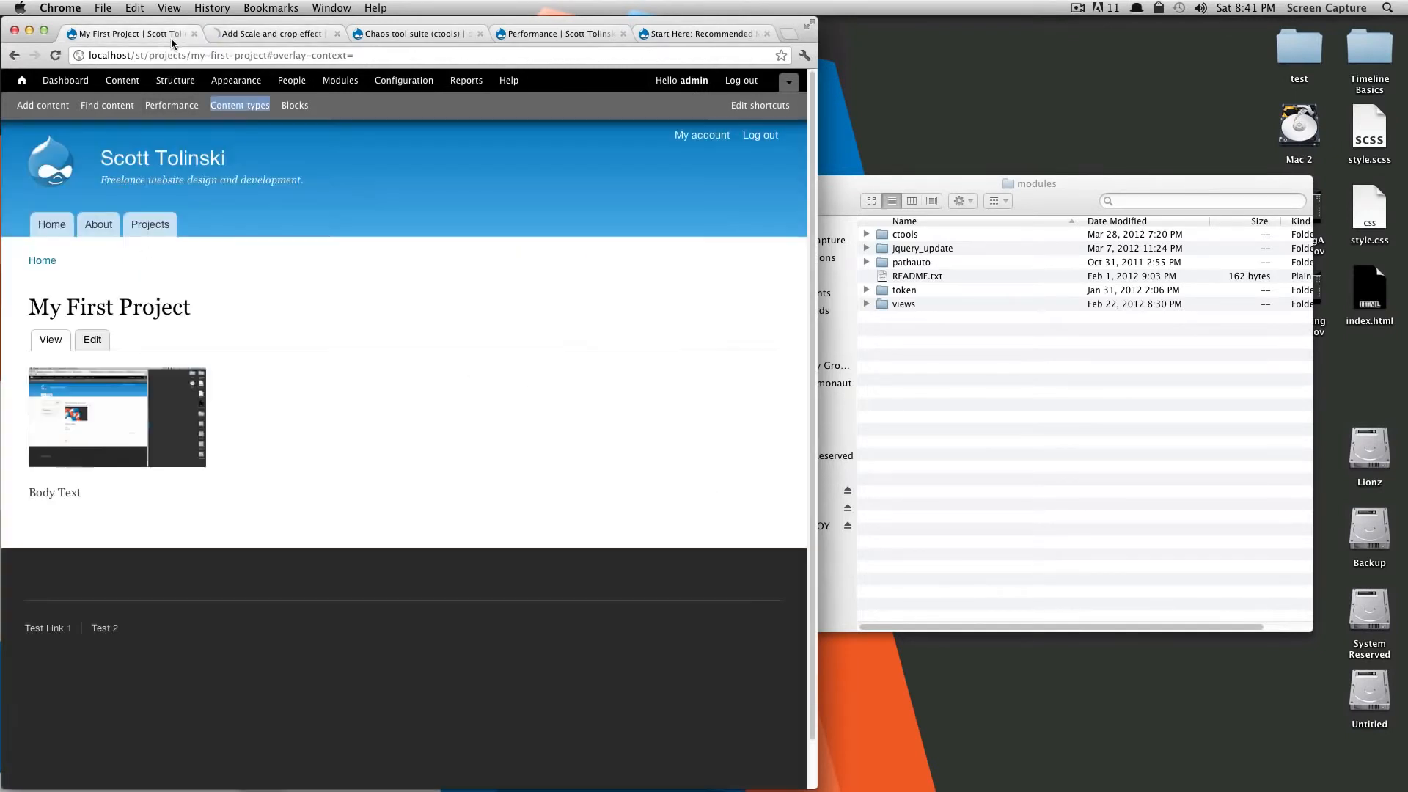
{"action": "left_click", "coordinate": [265, 34]}
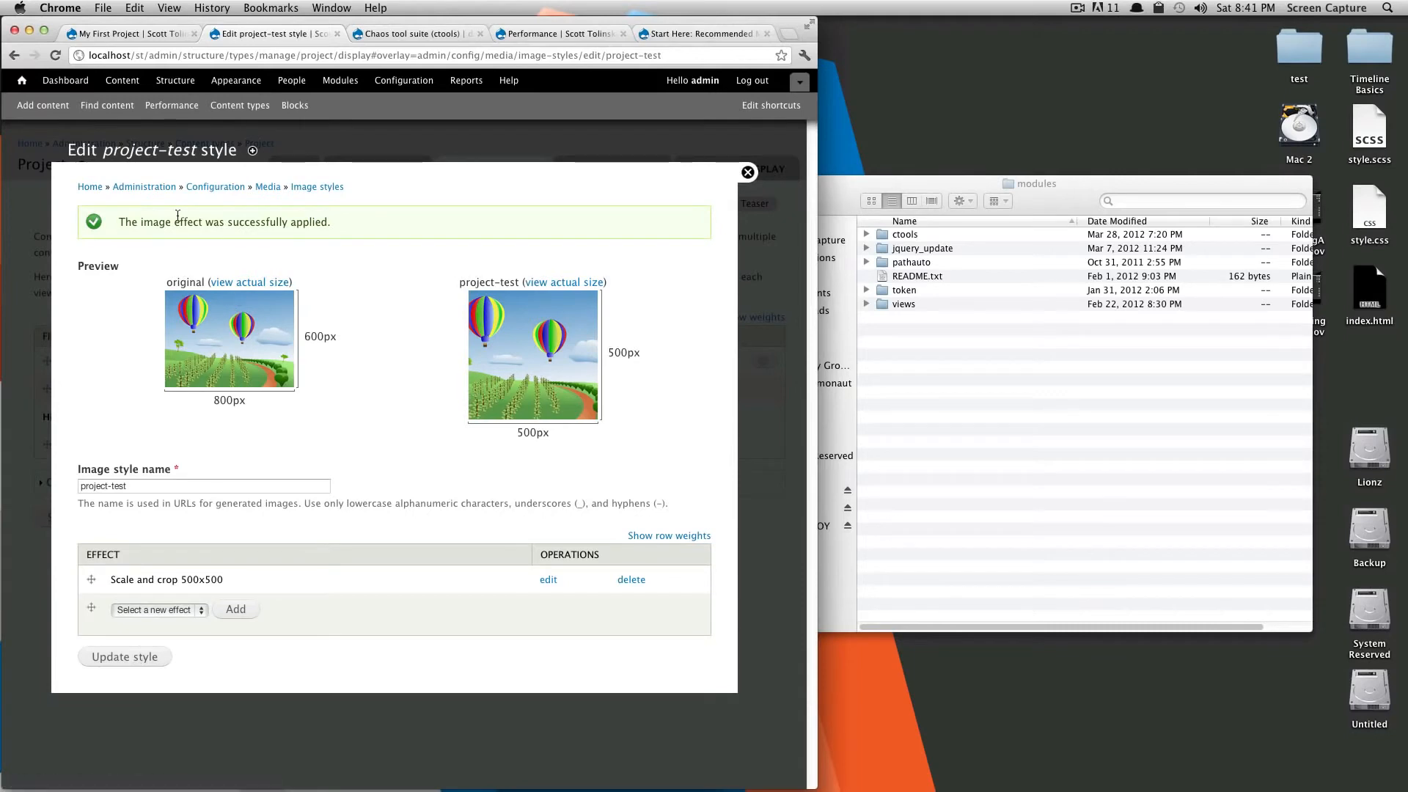
{"action": "left_click_drag", "start_coordinate": [165, 221], "coordinate": [346, 229]}
{"action": "left_click", "coordinate": [131, 657]}
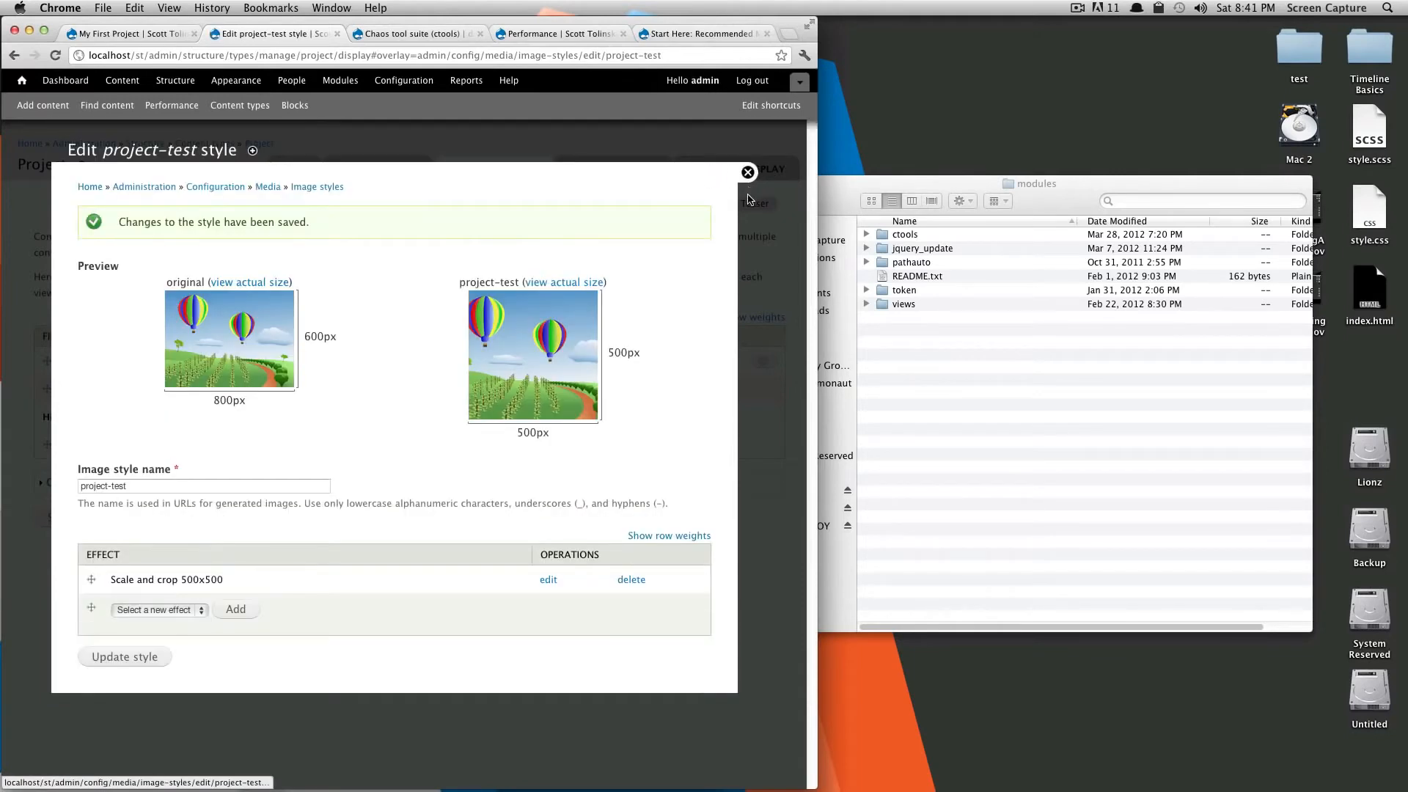
{"action": "left_click", "coordinate": [146, 34]}
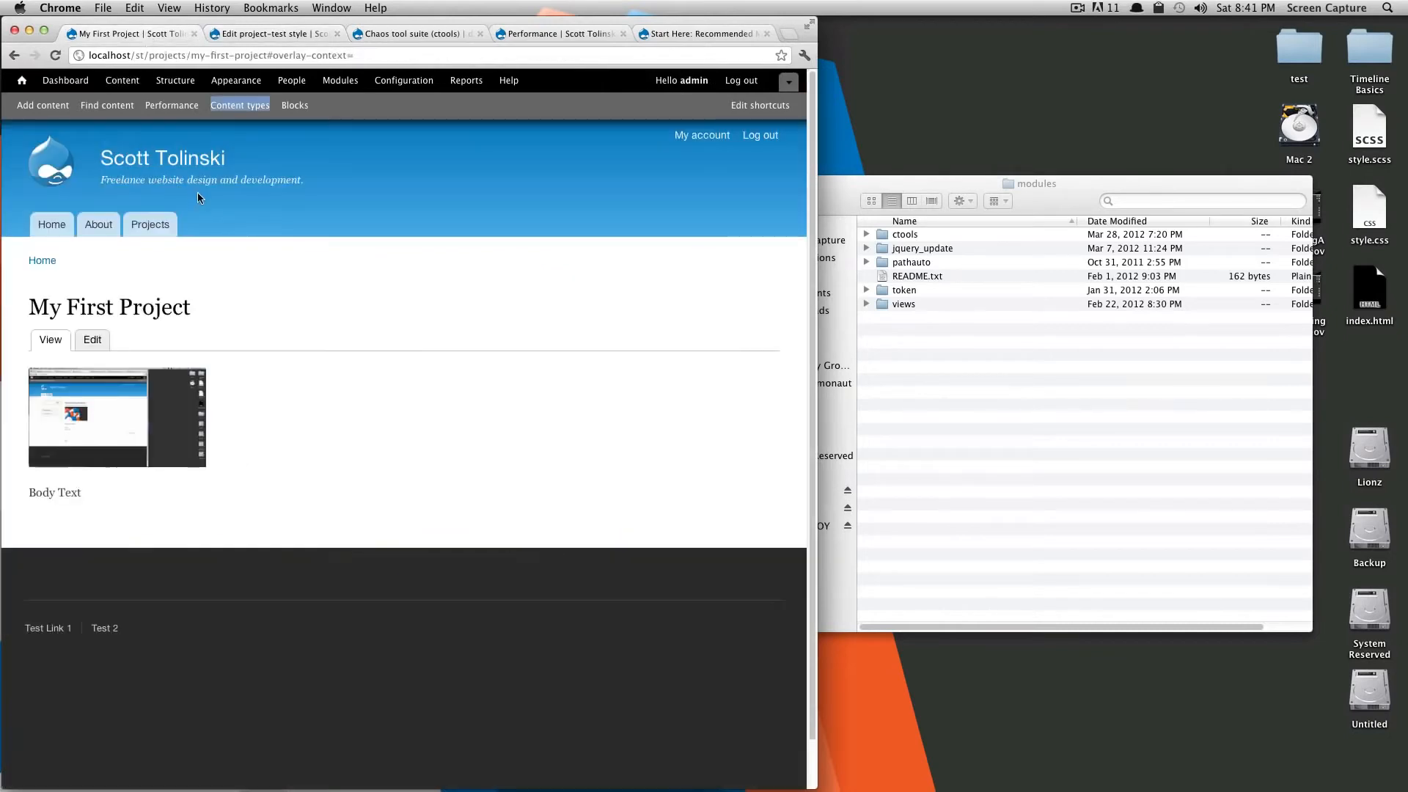
Return to the site administration and open the display settings of the Project content type
{"action": "left_click", "coordinate": [393, 35]}
{"action": "left_click", "coordinate": [272, 34]}
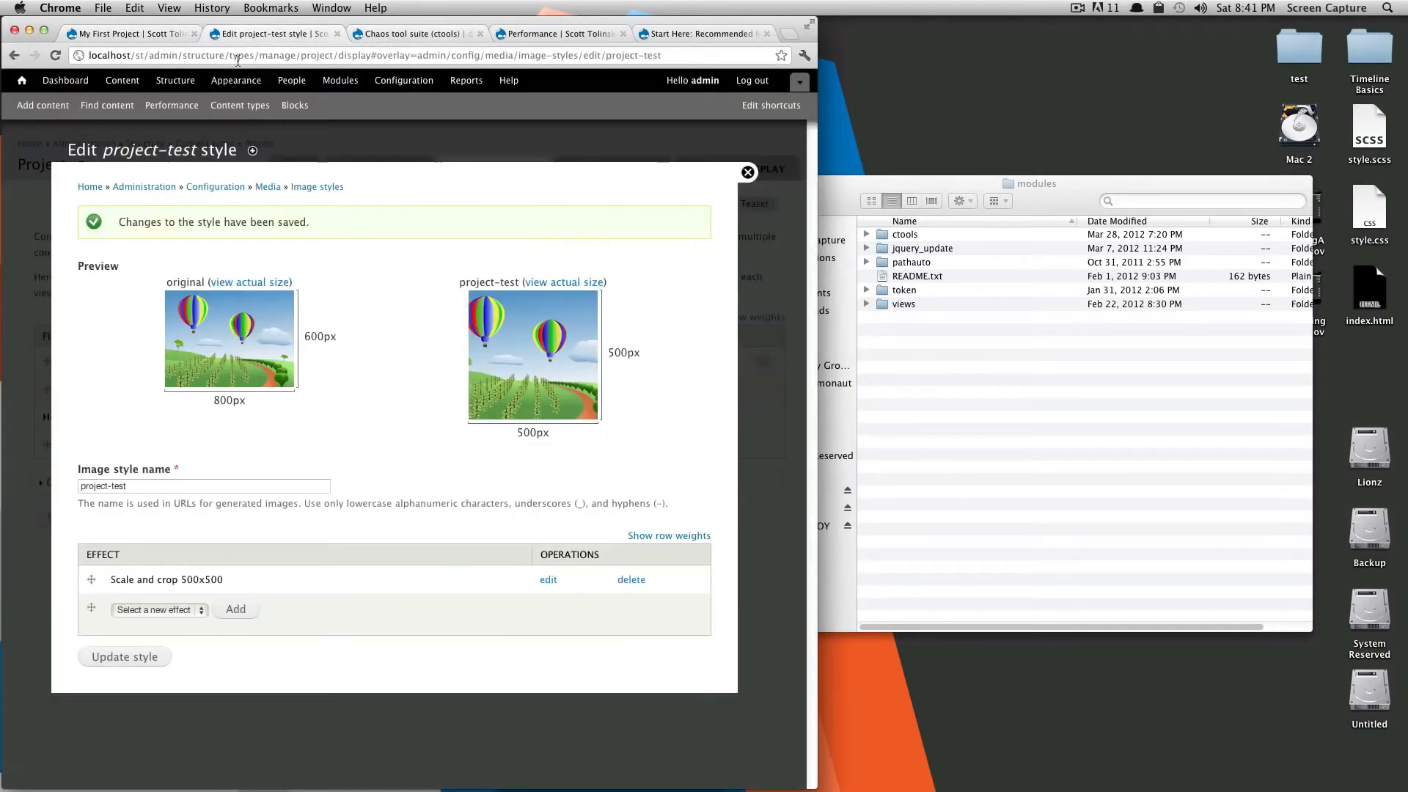
{"action": "left_click", "coordinate": [234, 106]}
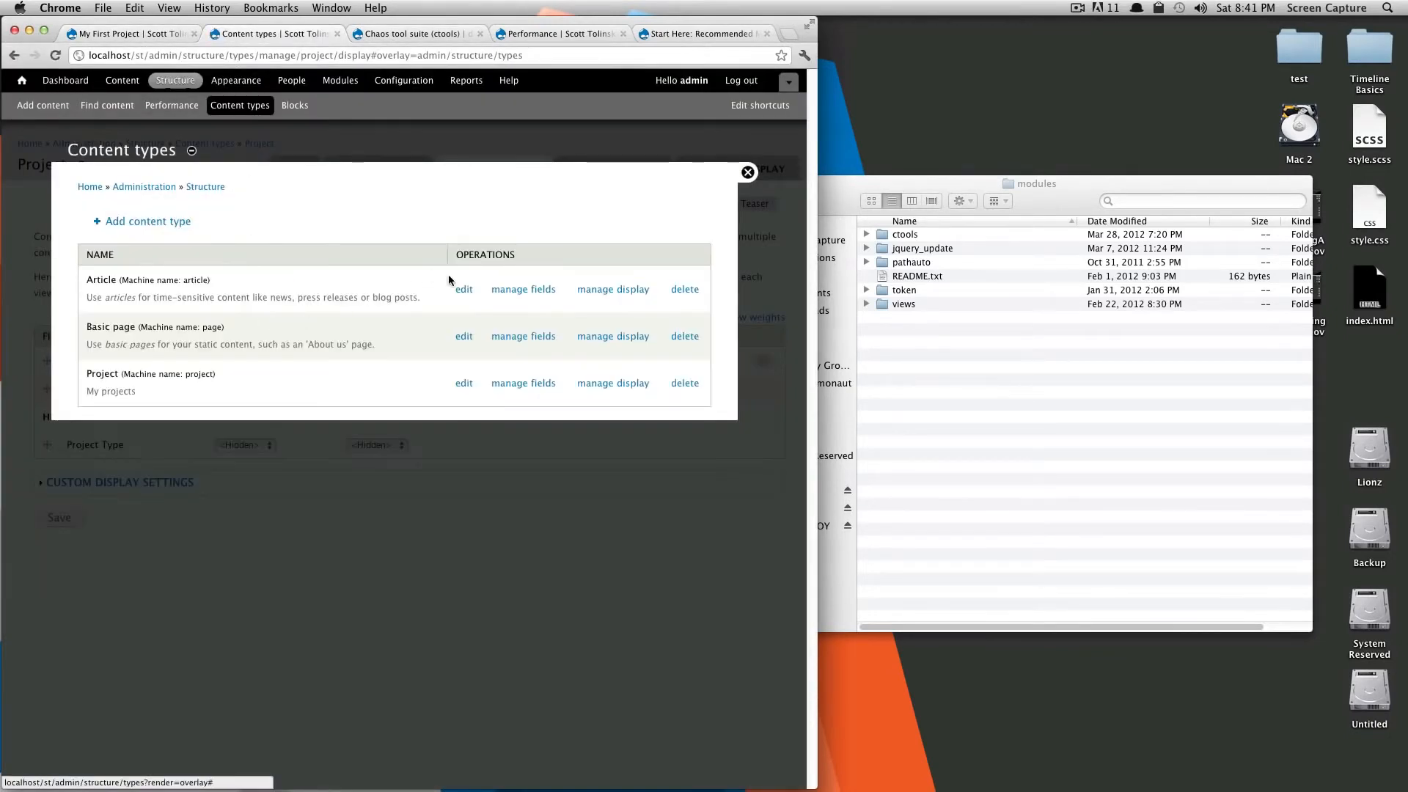
{"action": "left_click", "coordinate": [608, 385]}
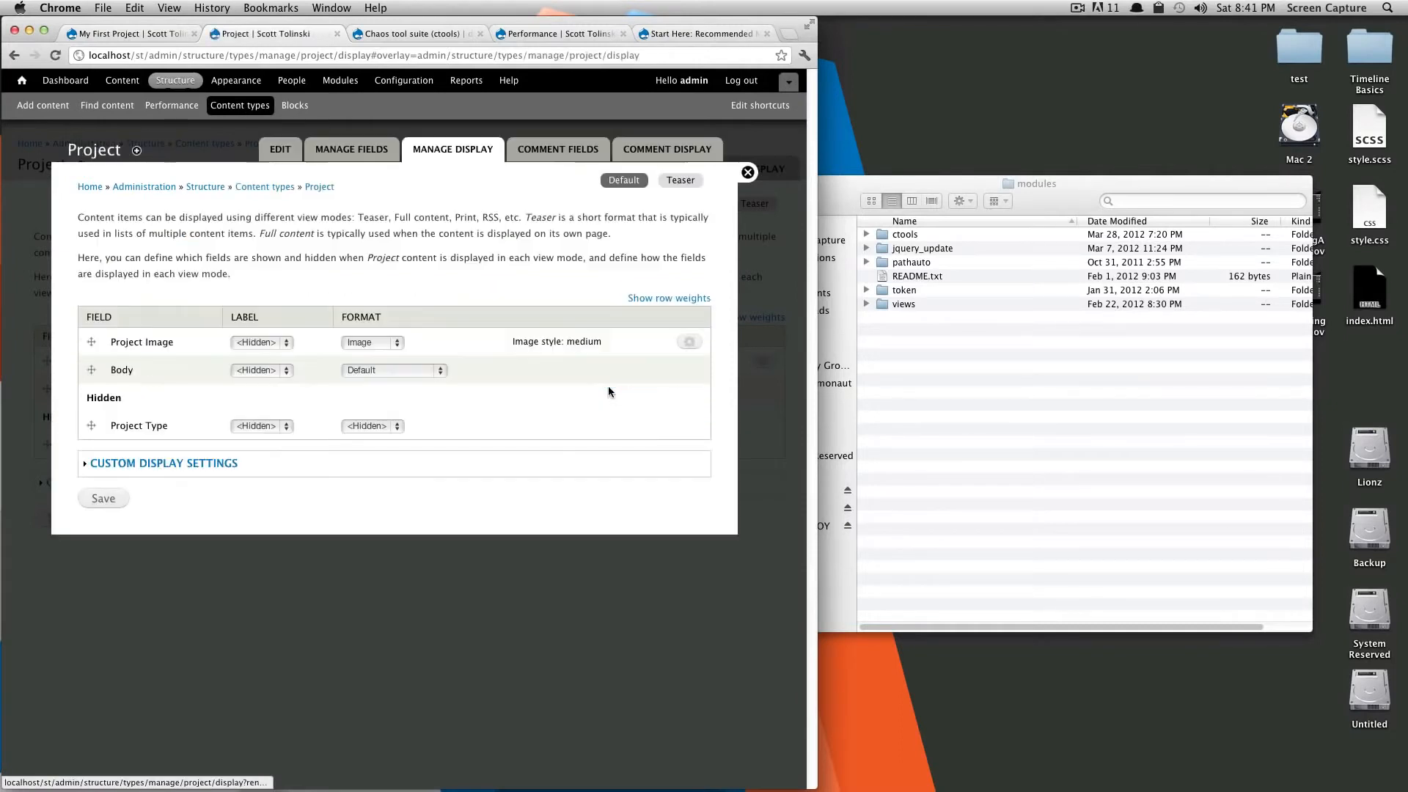
Set the Project Image field's image style to project-test and save the display settings
{"action": "left_click", "coordinate": [689, 342]}
{"action": "left_click", "coordinate": [497, 383]}
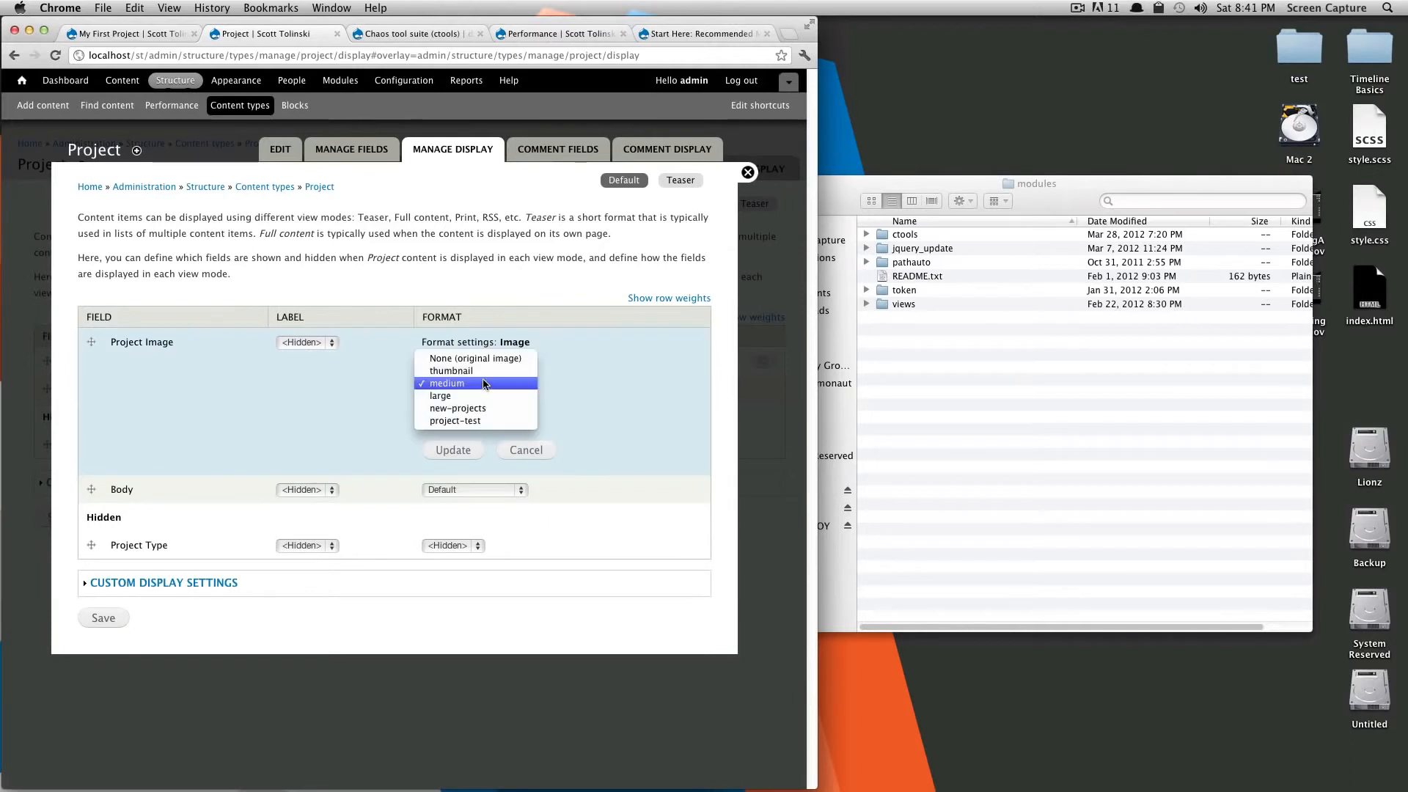
{"action": "left_click", "coordinate": [503, 420]}
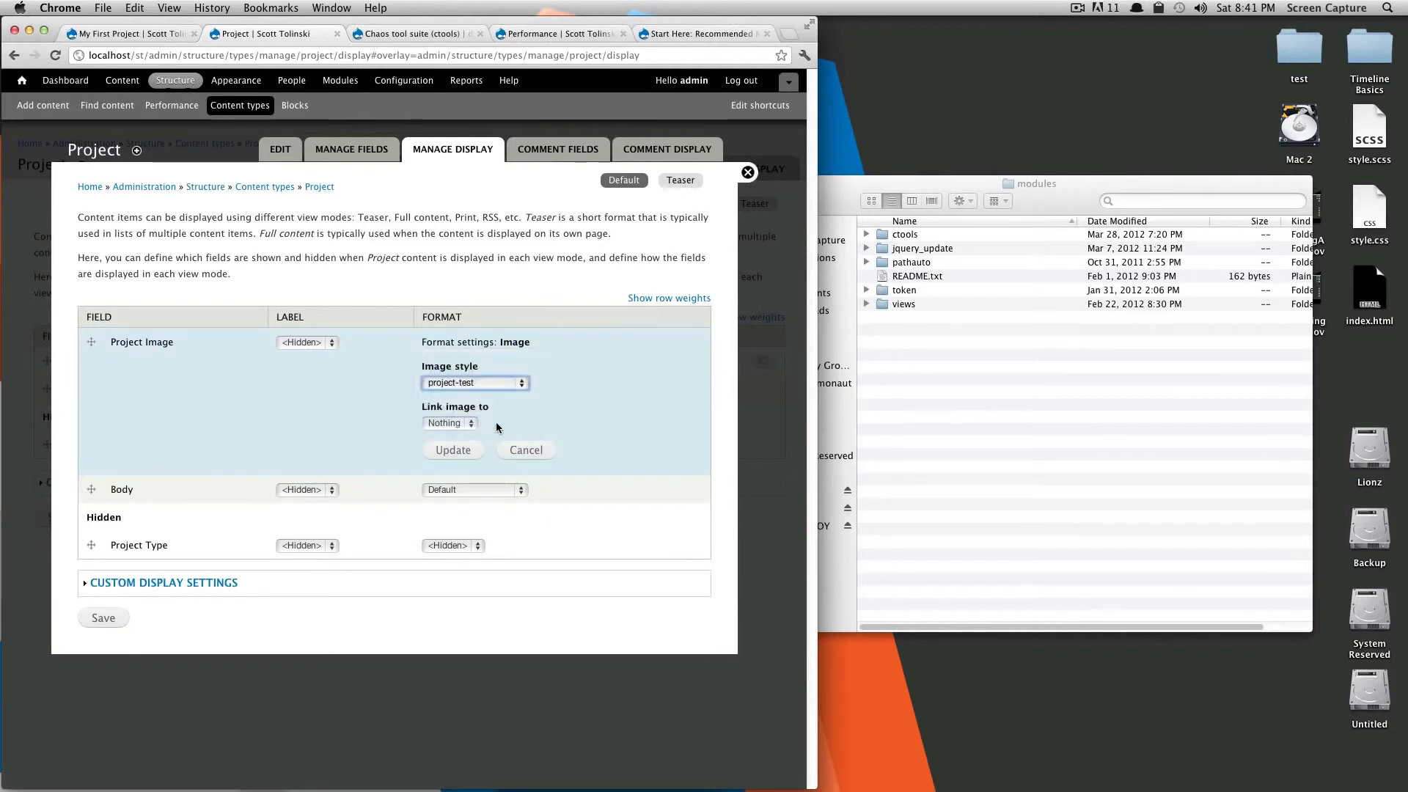
{"action": "left_click", "coordinate": [465, 453]}
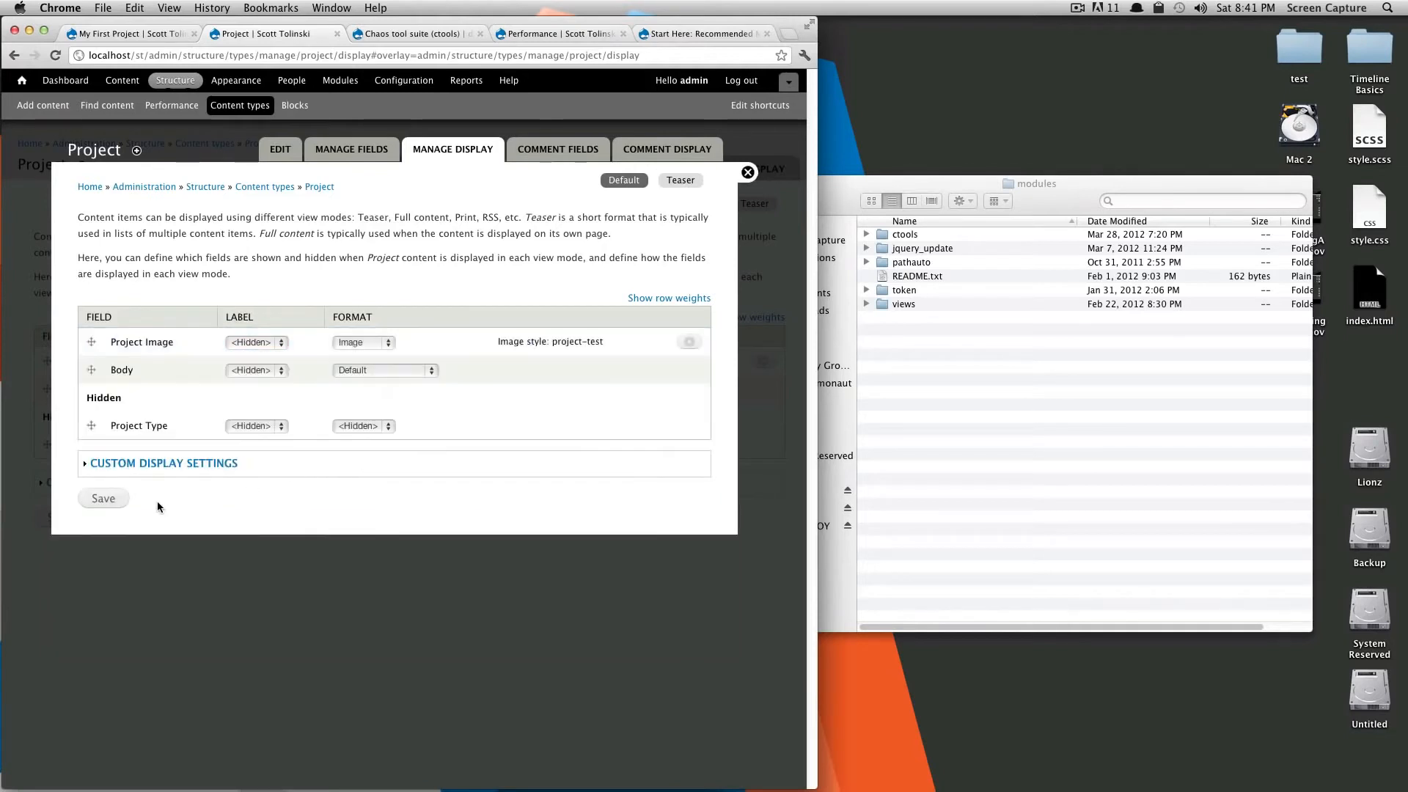
{"action": "left_click", "coordinate": [103, 500]}
Reload the My First Project page and inspect the width and height of the project image's element
{"action": "left_click", "coordinate": [115, 33]}
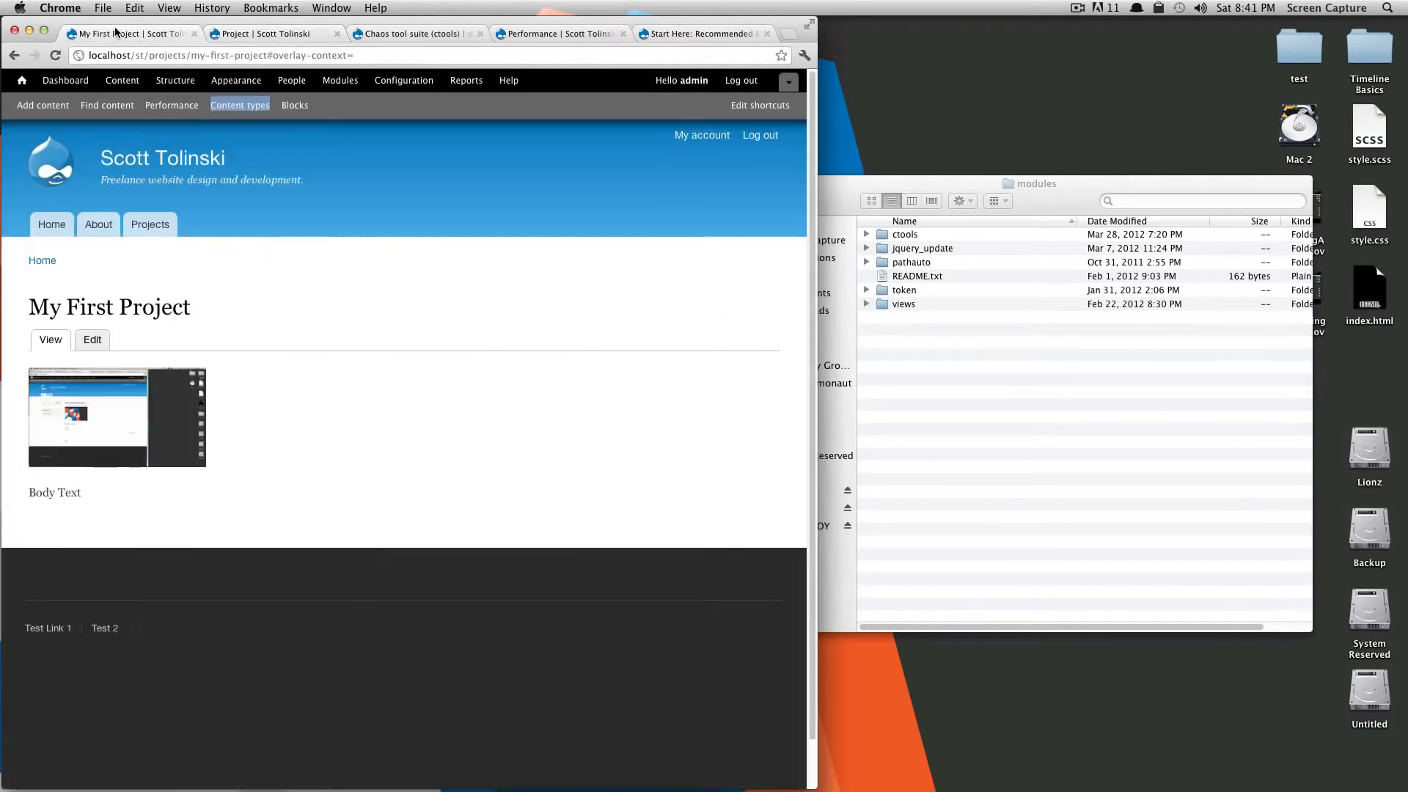
{"action": "key", "text": "super+r"}
{"action": "scroll", "coordinate": [608, 452], "scroll_direction": "down", "scroll_amount": 3}
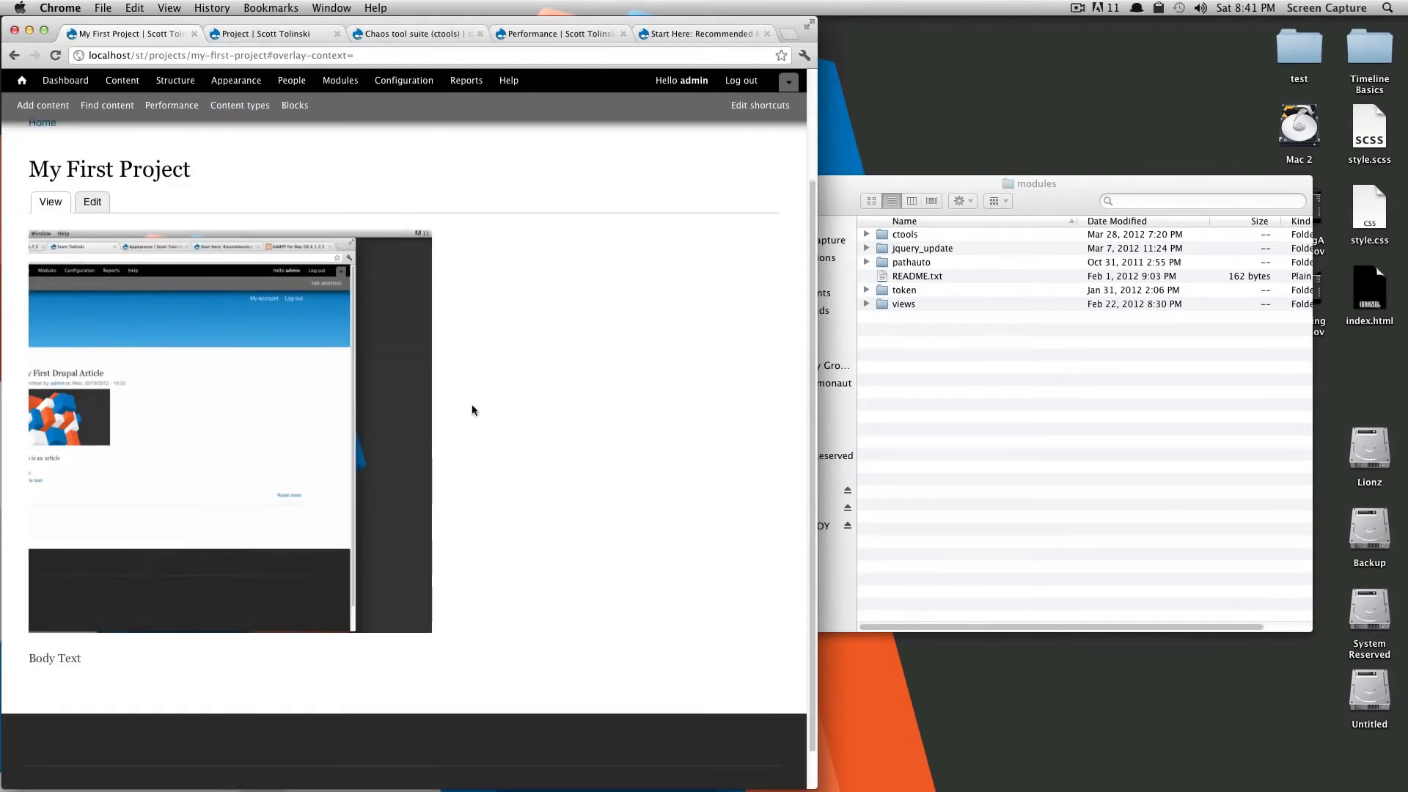
{"action": "right_click", "coordinate": [383, 393]}
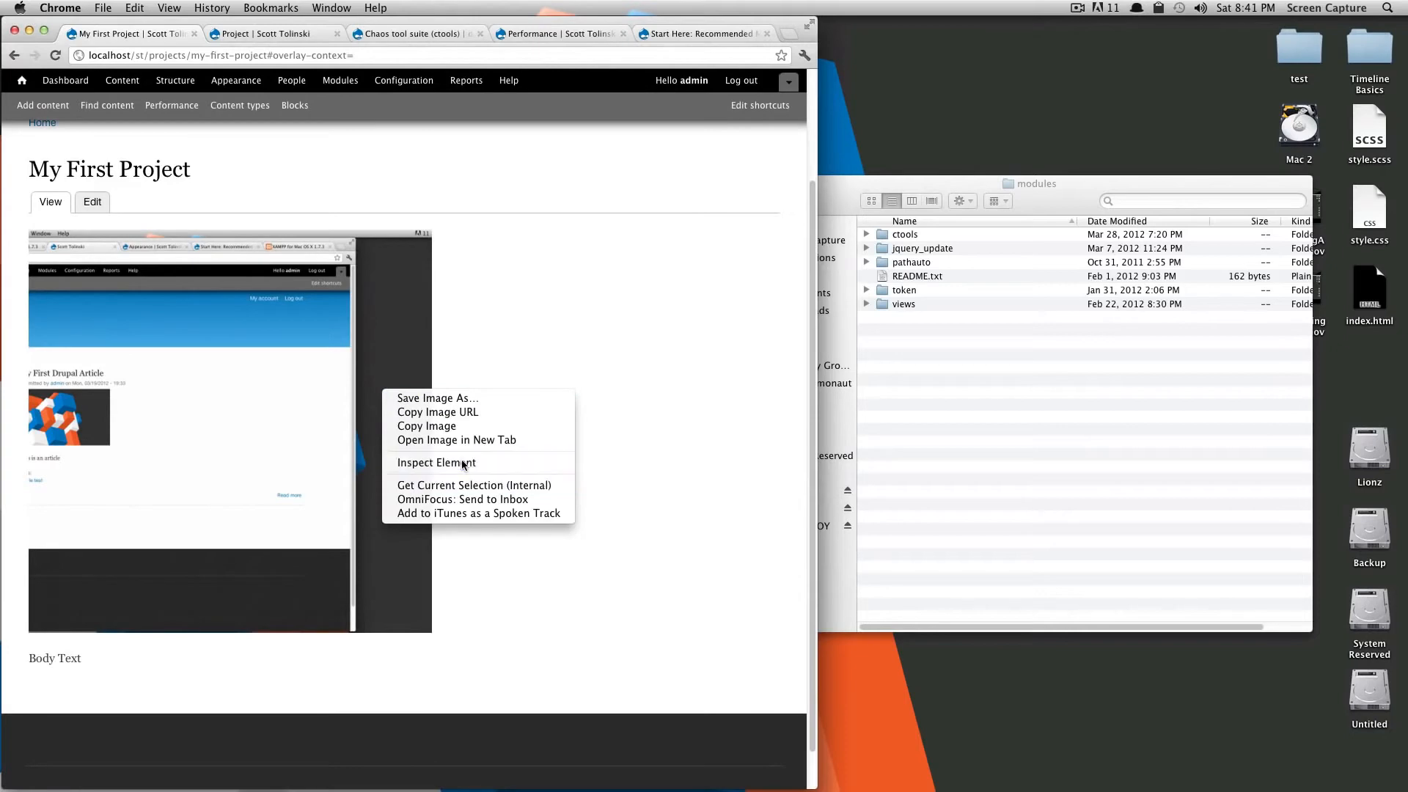
{"action": "left_click", "coordinate": [462, 462]}
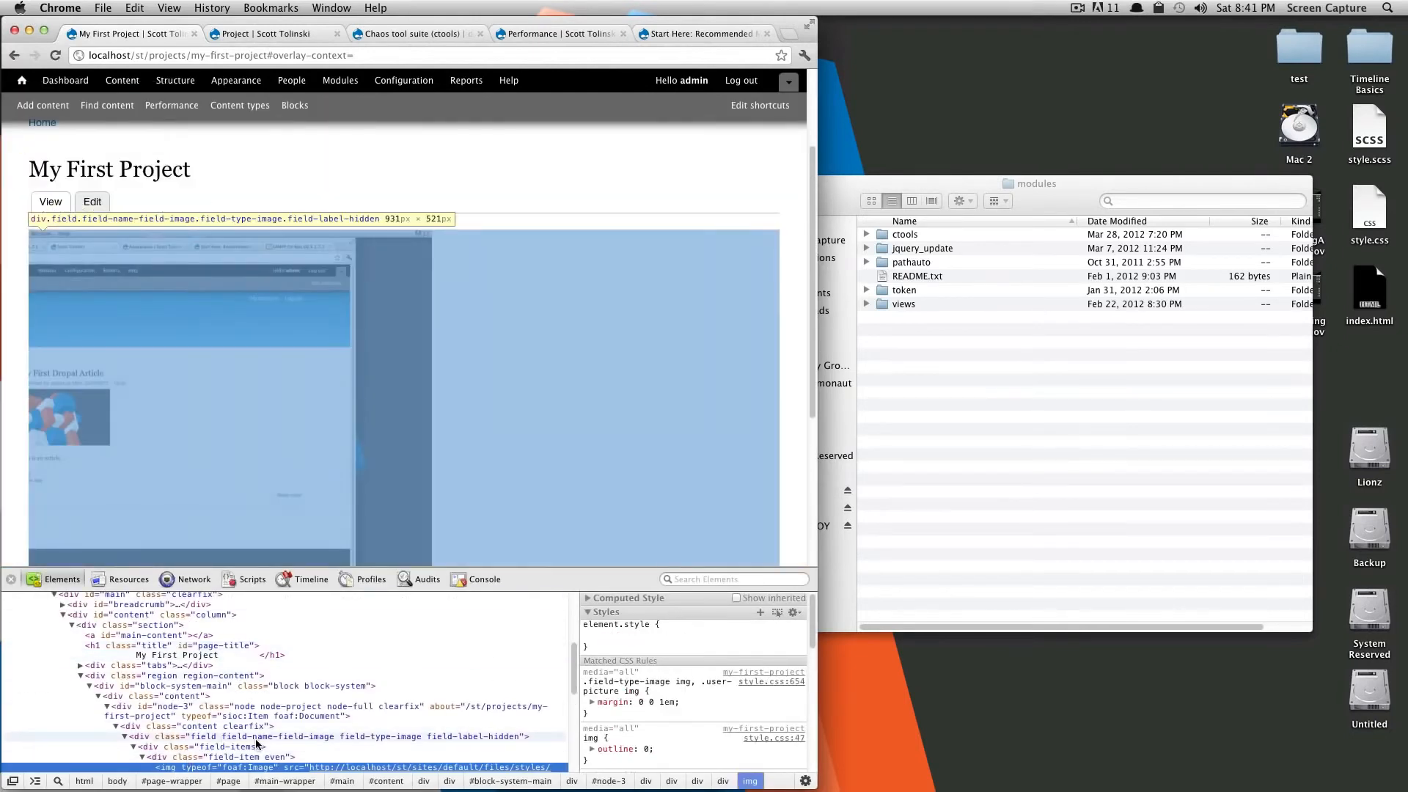
{"action": "scroll", "coordinate": [457, 695], "scroll_direction": "down", "scroll_amount": 1}
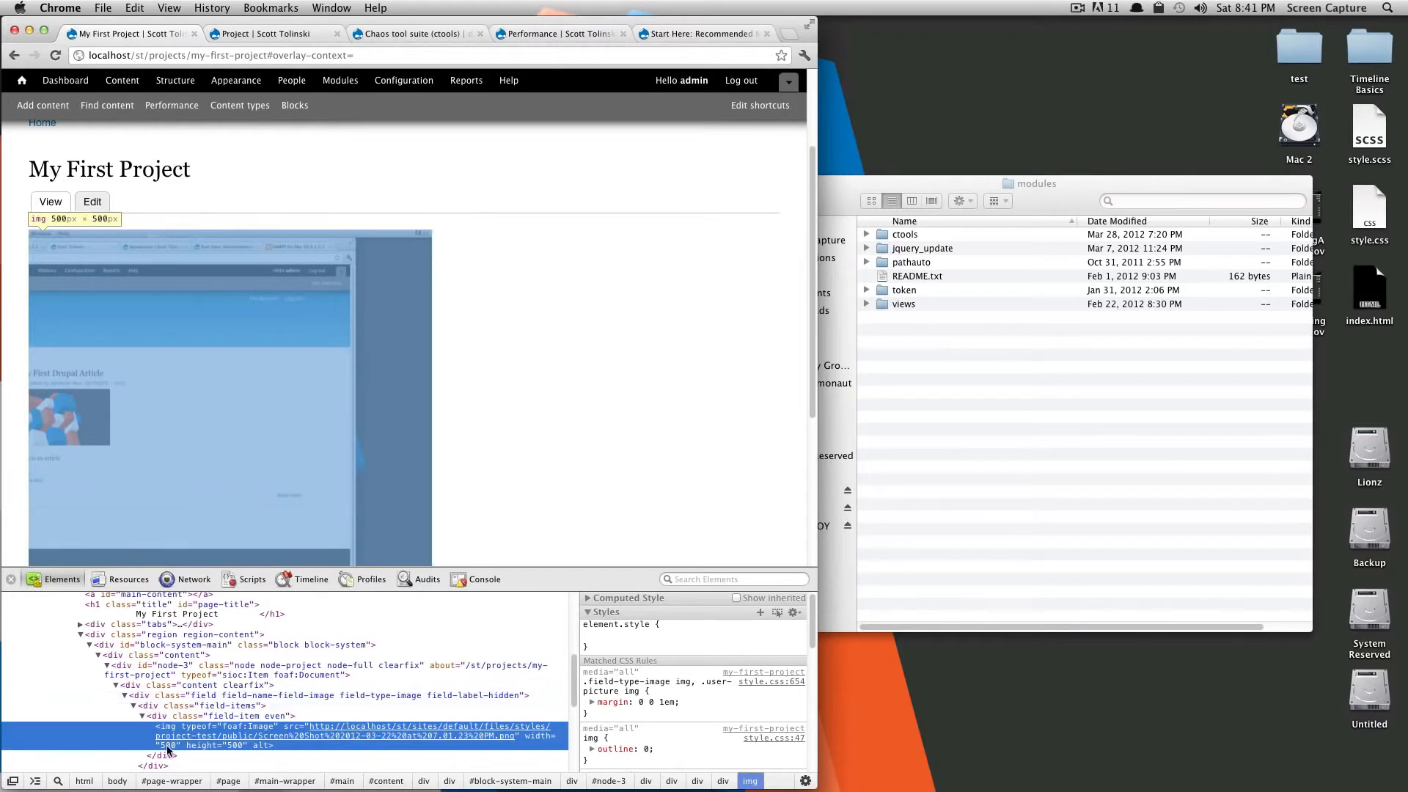
{"action": "left_click", "coordinate": [11, 579]}
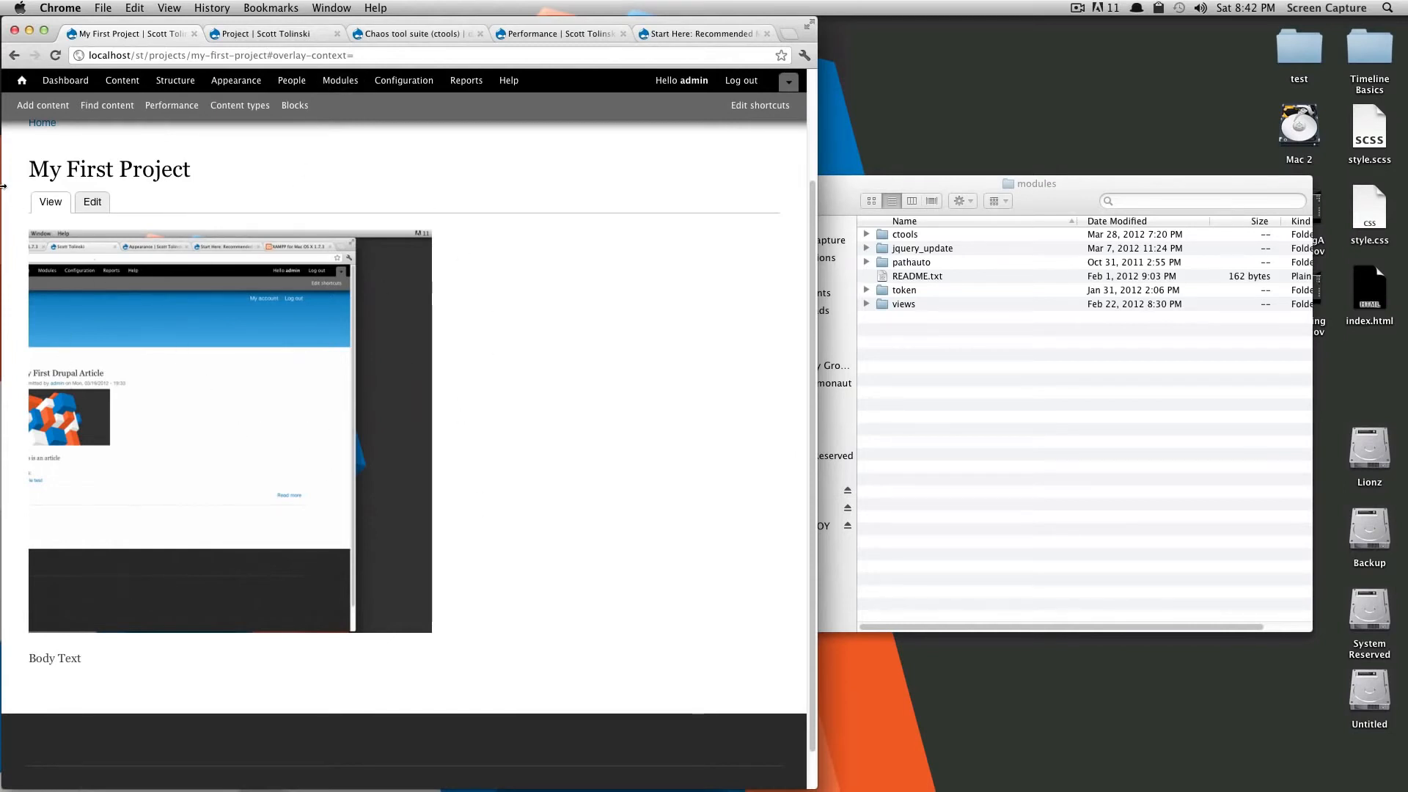
{"action": "right_click", "coordinate": [613, 298]}
{"action": "left_click", "coordinate": [531, 753]}
{"action": "left_click", "coordinate": [285, 35]}
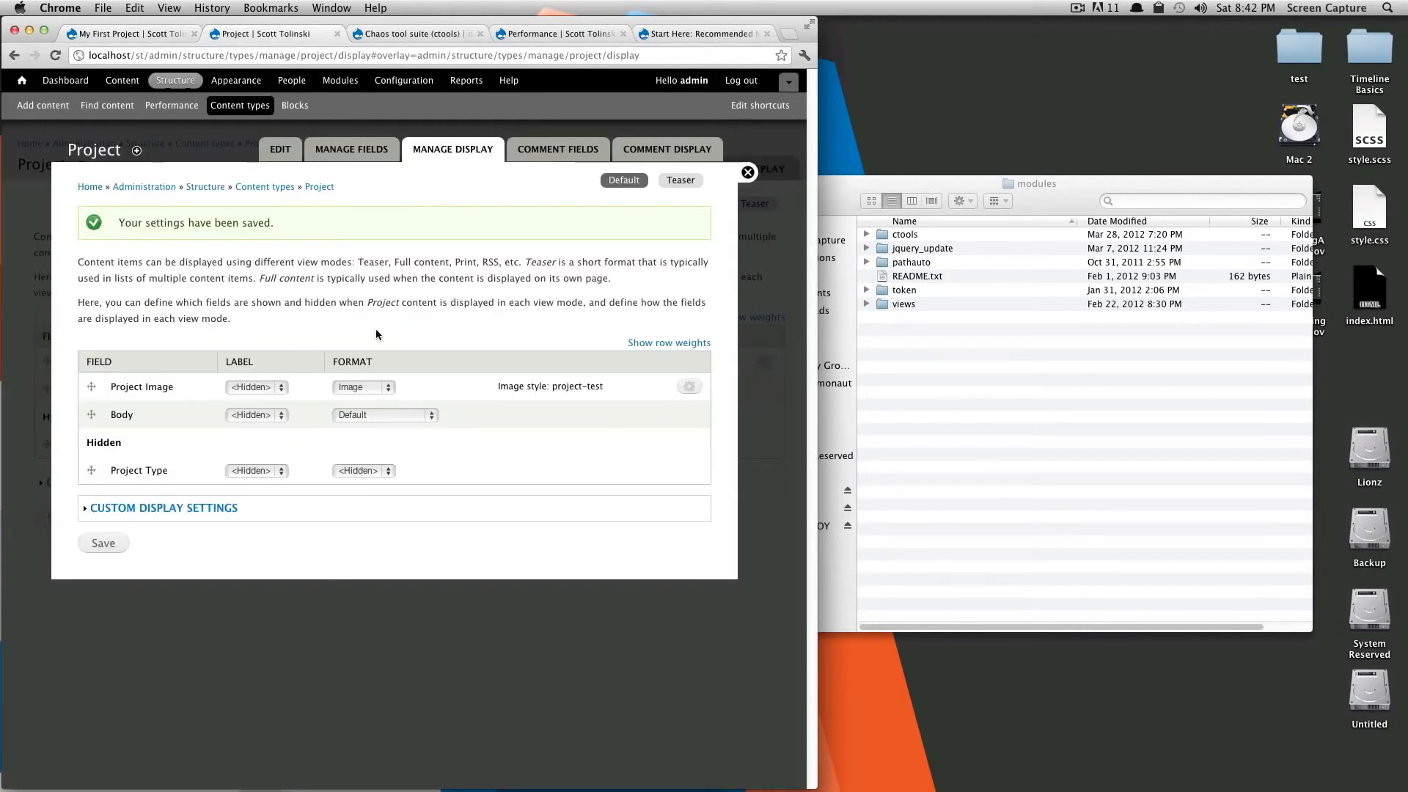
{"action": "left_click", "coordinate": [144, 33]}
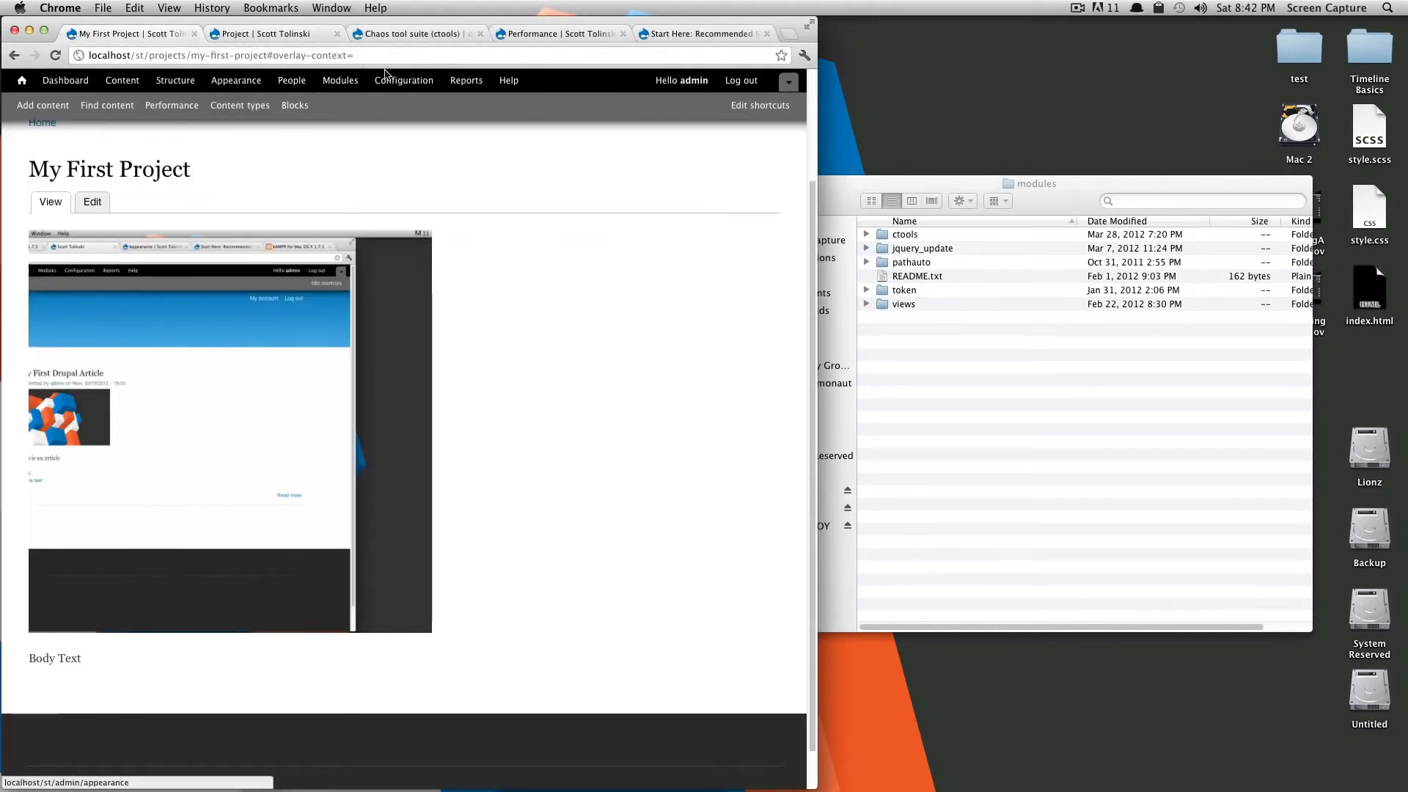
Open the project-test image style for editing in a separate browser tab and delete its Scale and crop effect
{"action": "right_click", "coordinate": [404, 81]}
{"action": "left_click", "coordinate": [434, 88]}
{"action": "left_click", "coordinate": [253, 38]}
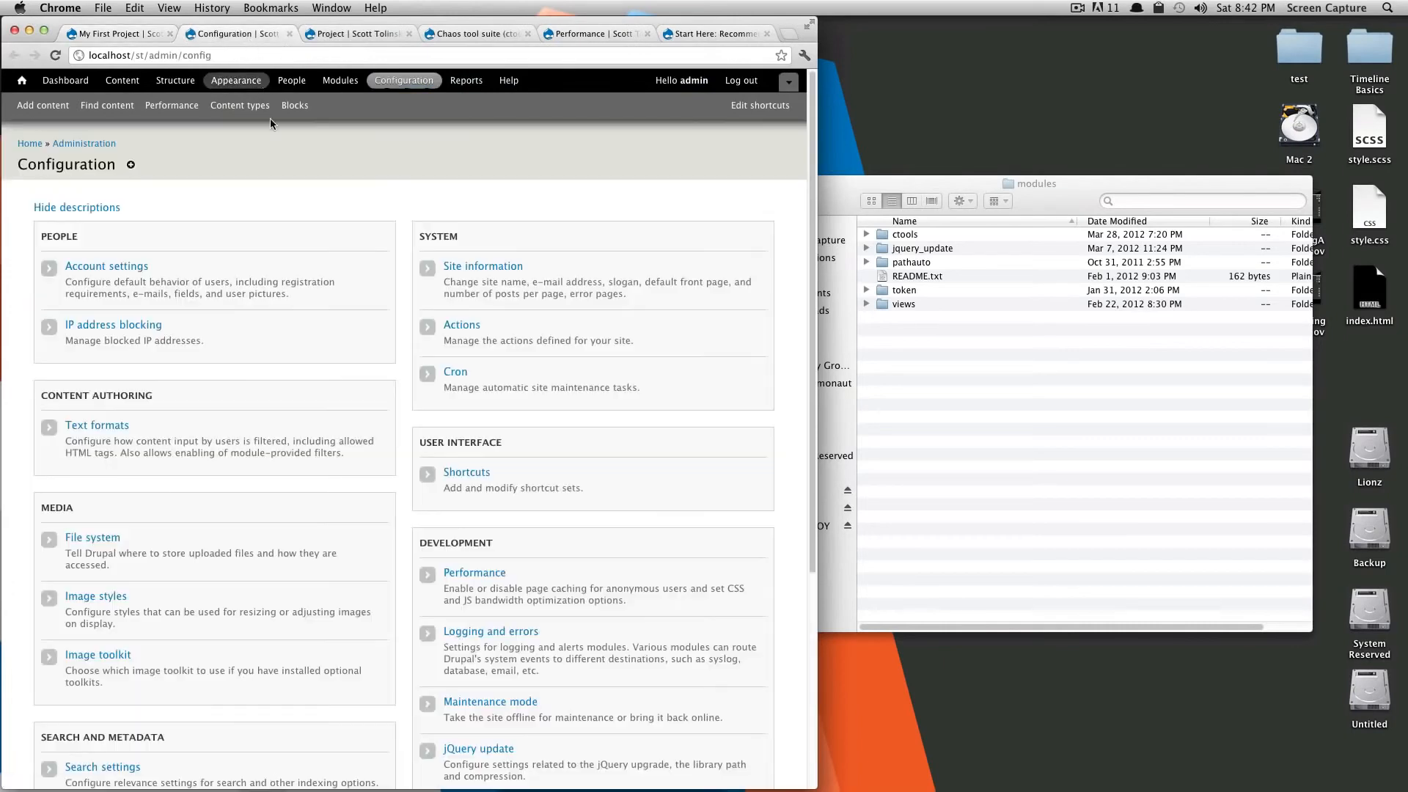
{"action": "left_click", "coordinate": [94, 600]}
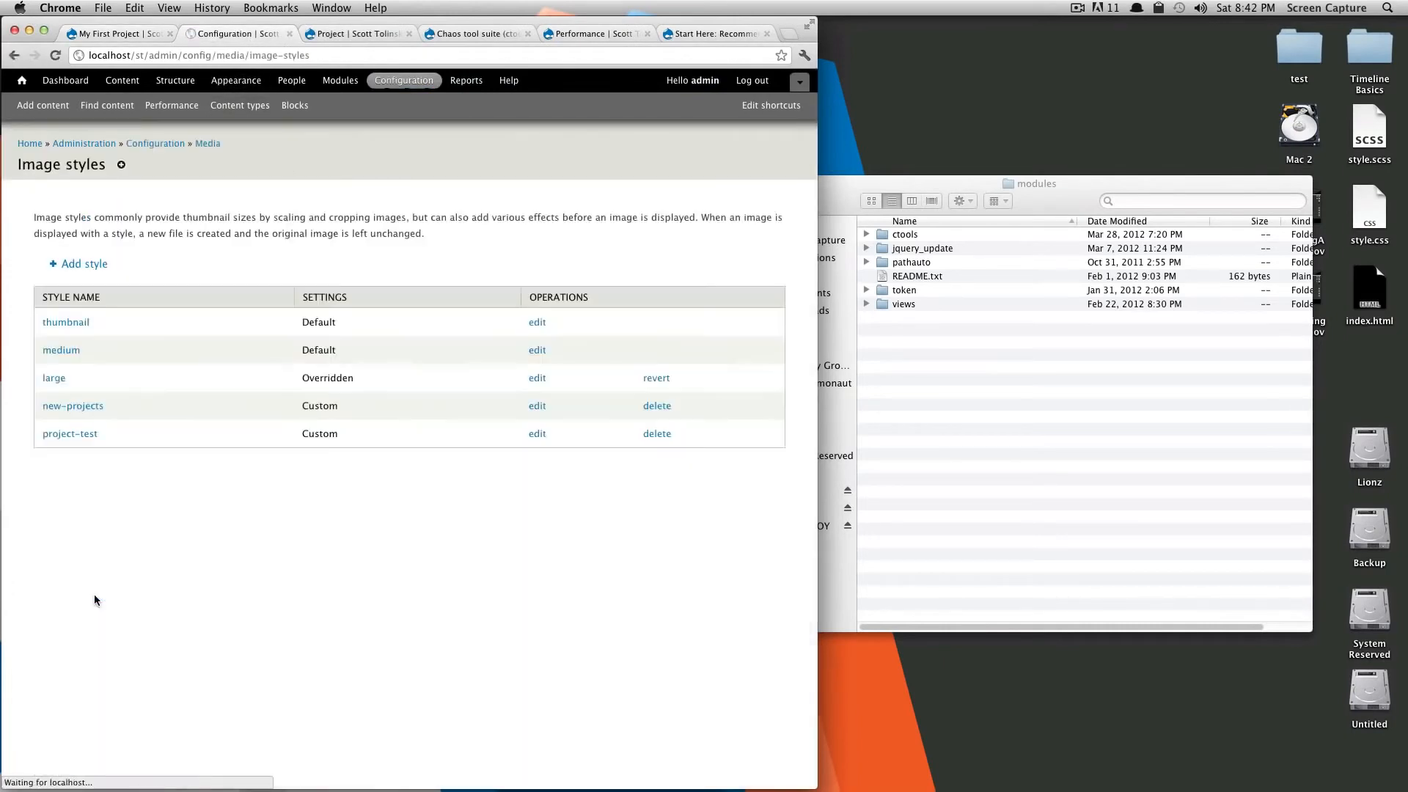
{"action": "left_click", "coordinate": [536, 434]}
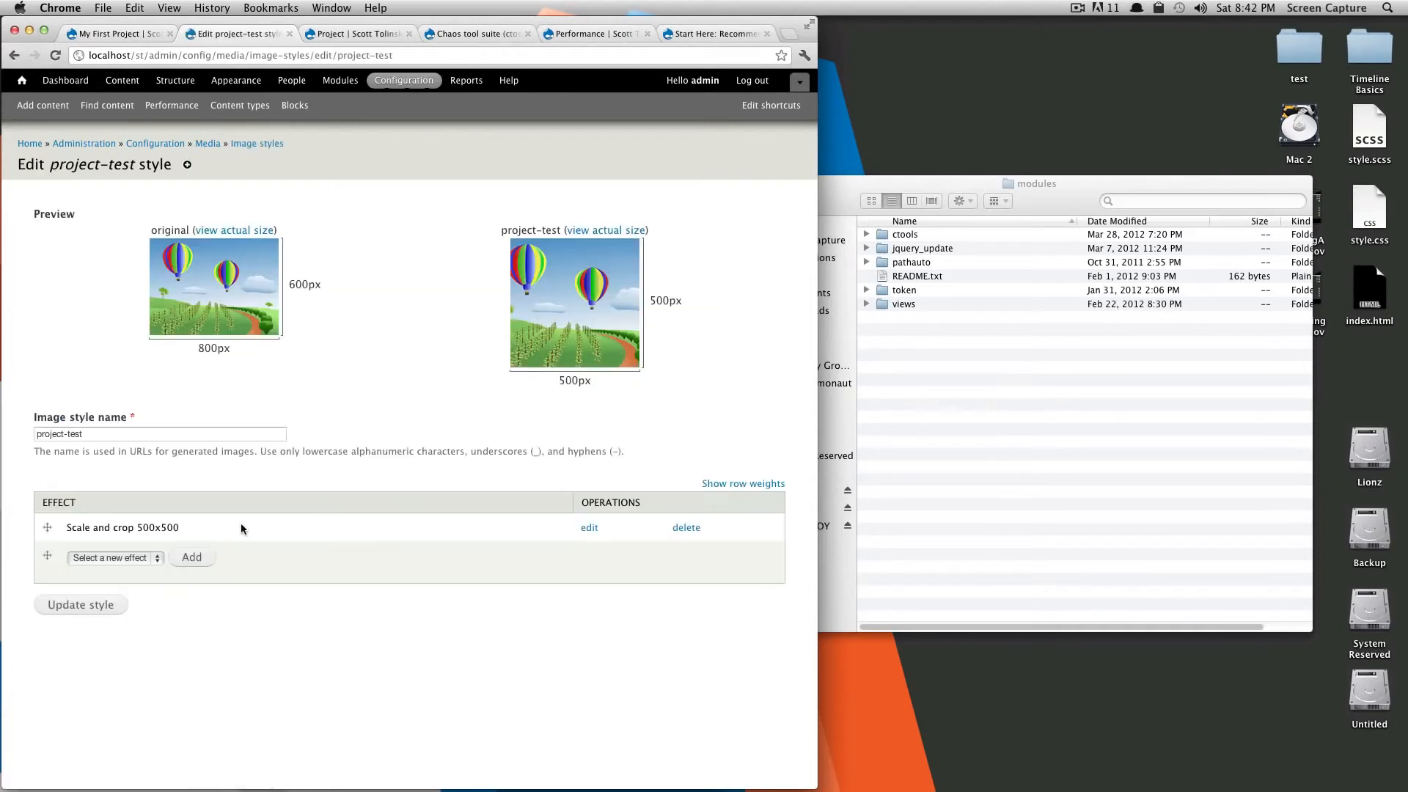
{"action": "left_click", "coordinate": [676, 529]}
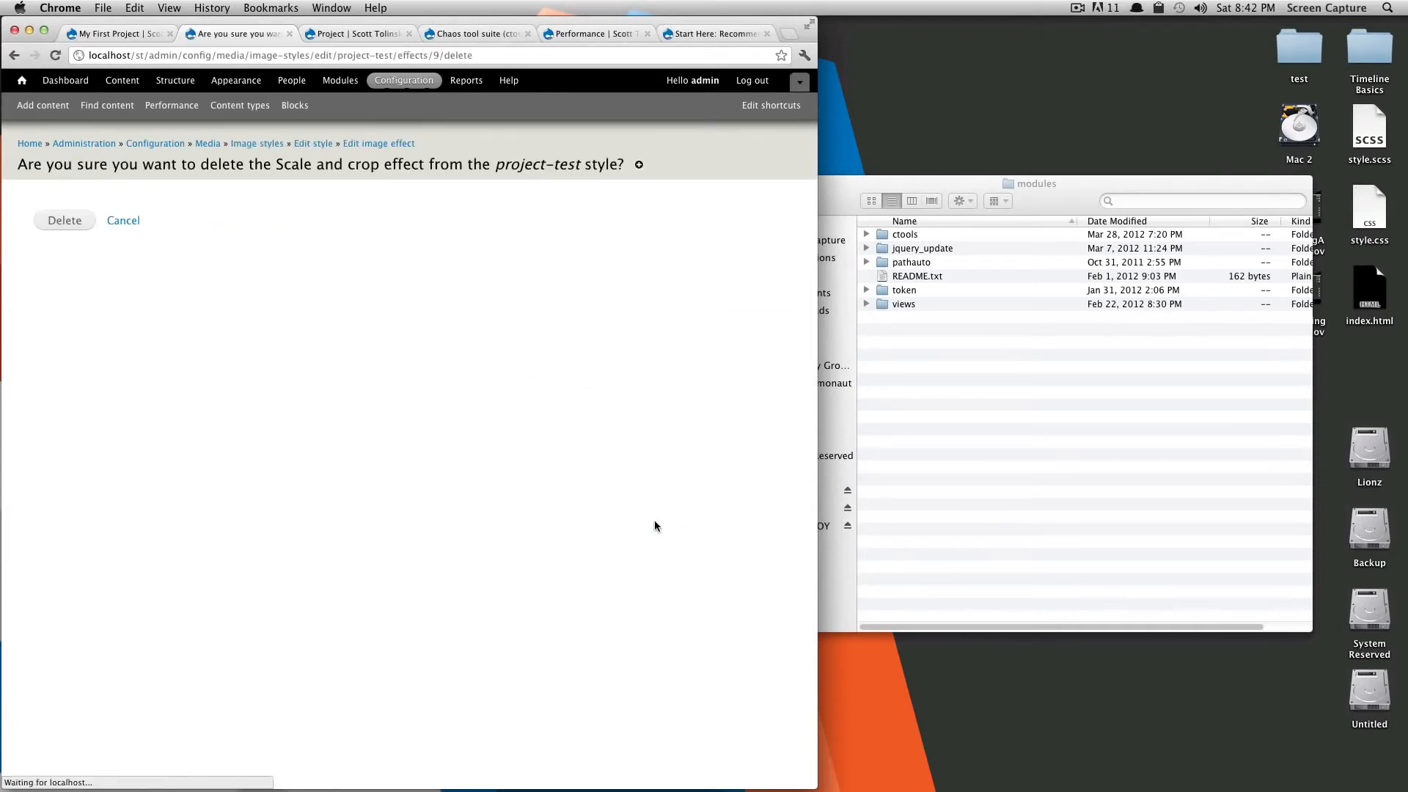
{"action": "left_click", "coordinate": [48, 217]}
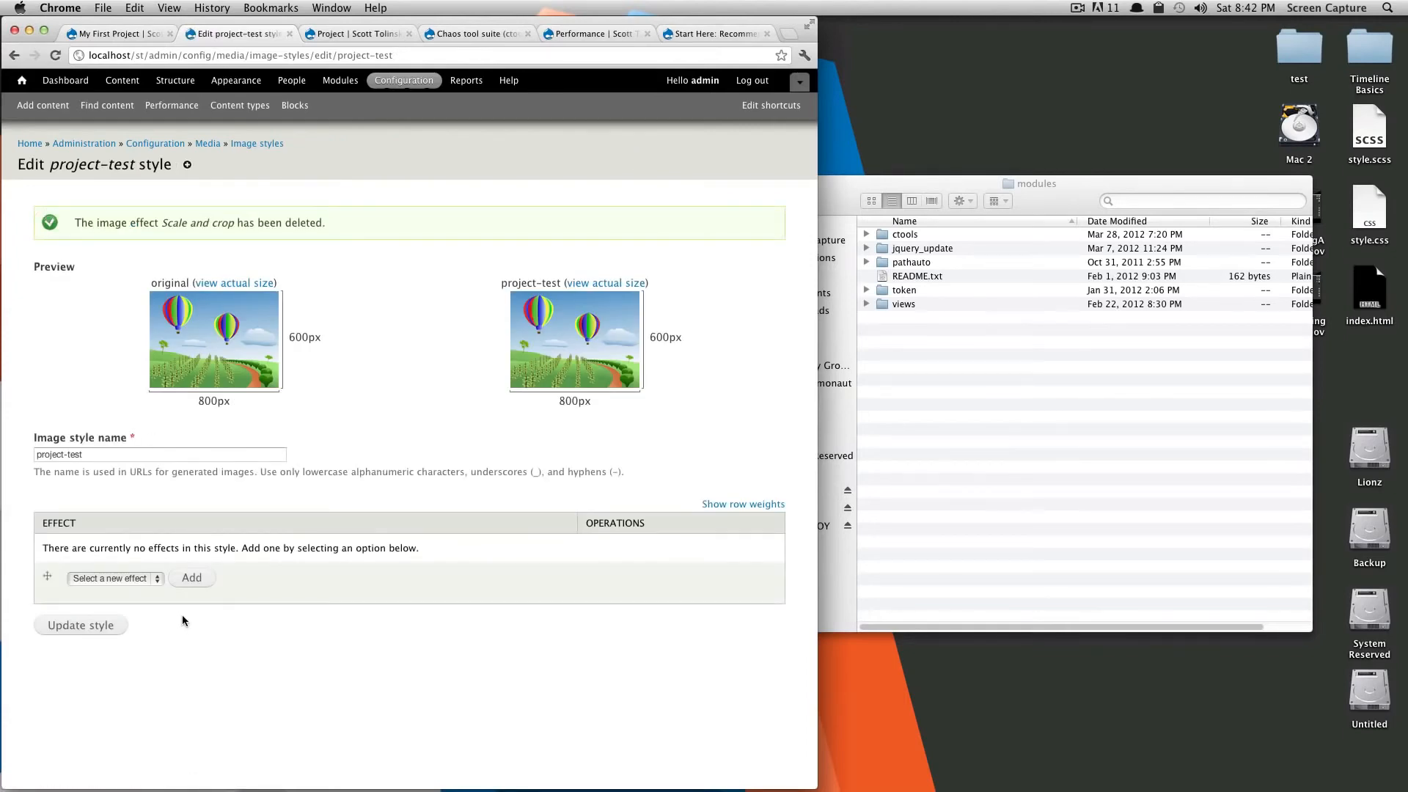
Choose Scale as the new effect for the project-test style and open its settings
{"action": "left_click", "coordinate": [117, 582]}
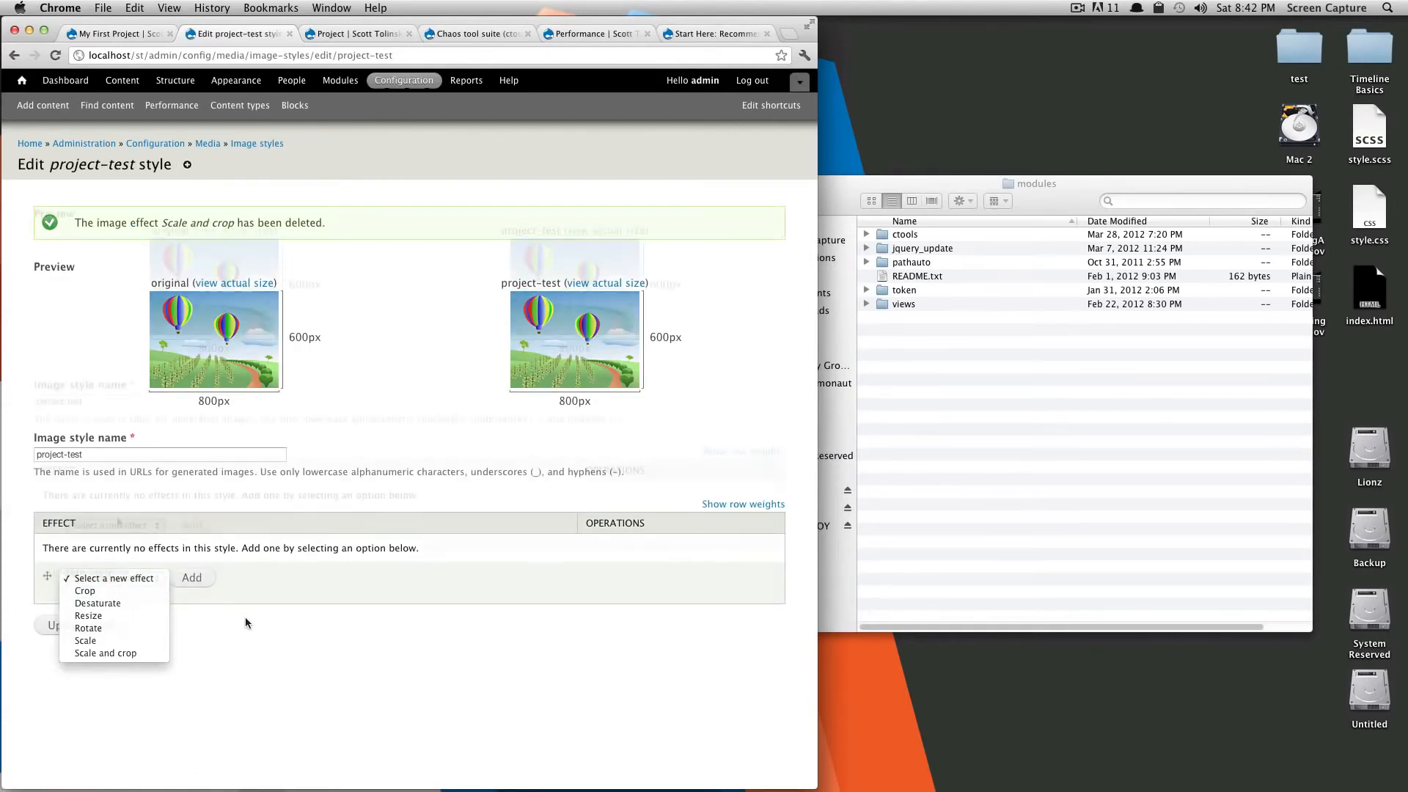
{"action": "left_click", "coordinate": [117, 522]}
{"action": "left_click", "coordinate": [111, 522]}
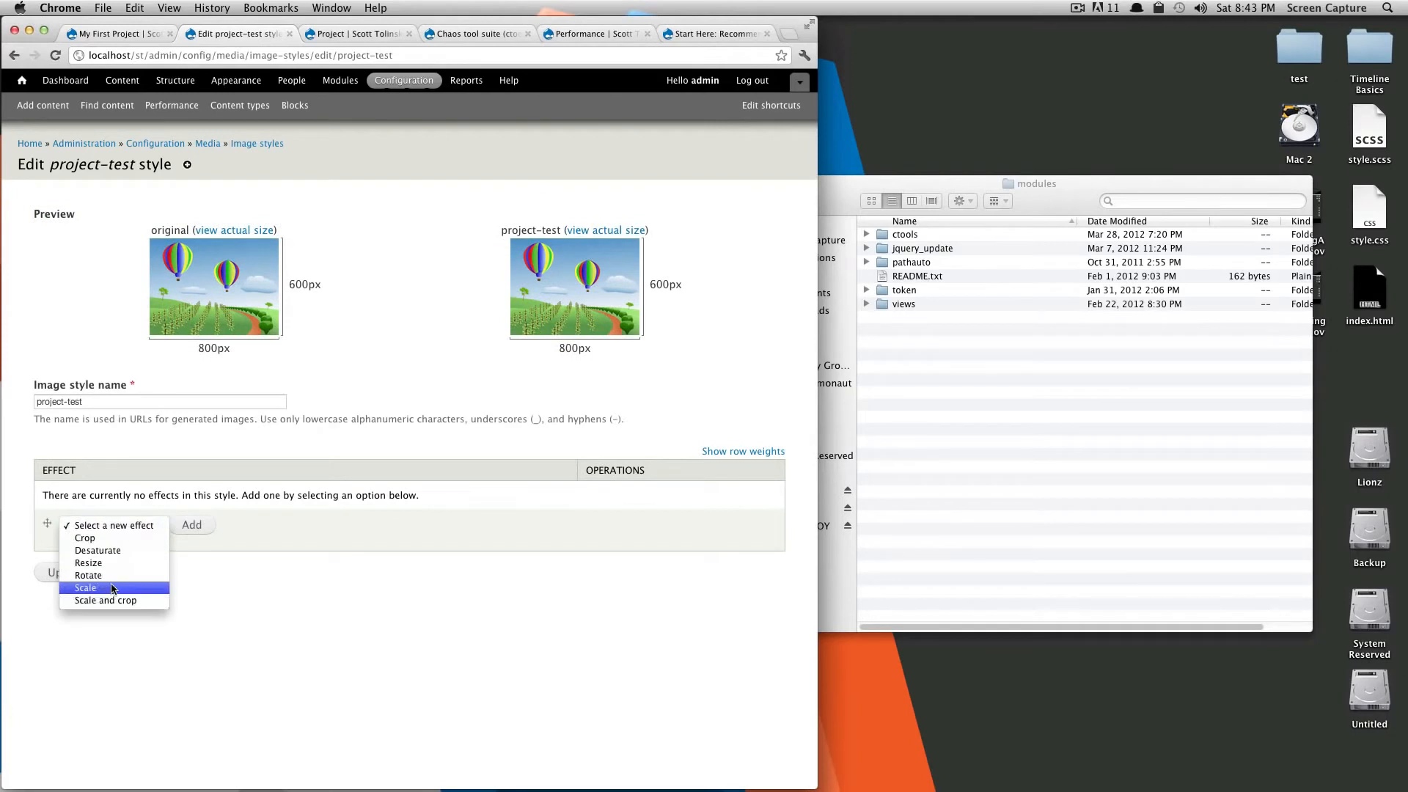
{"action": "left_click", "coordinate": [114, 588]}
{"action": "left_click", "coordinate": [183, 526]}
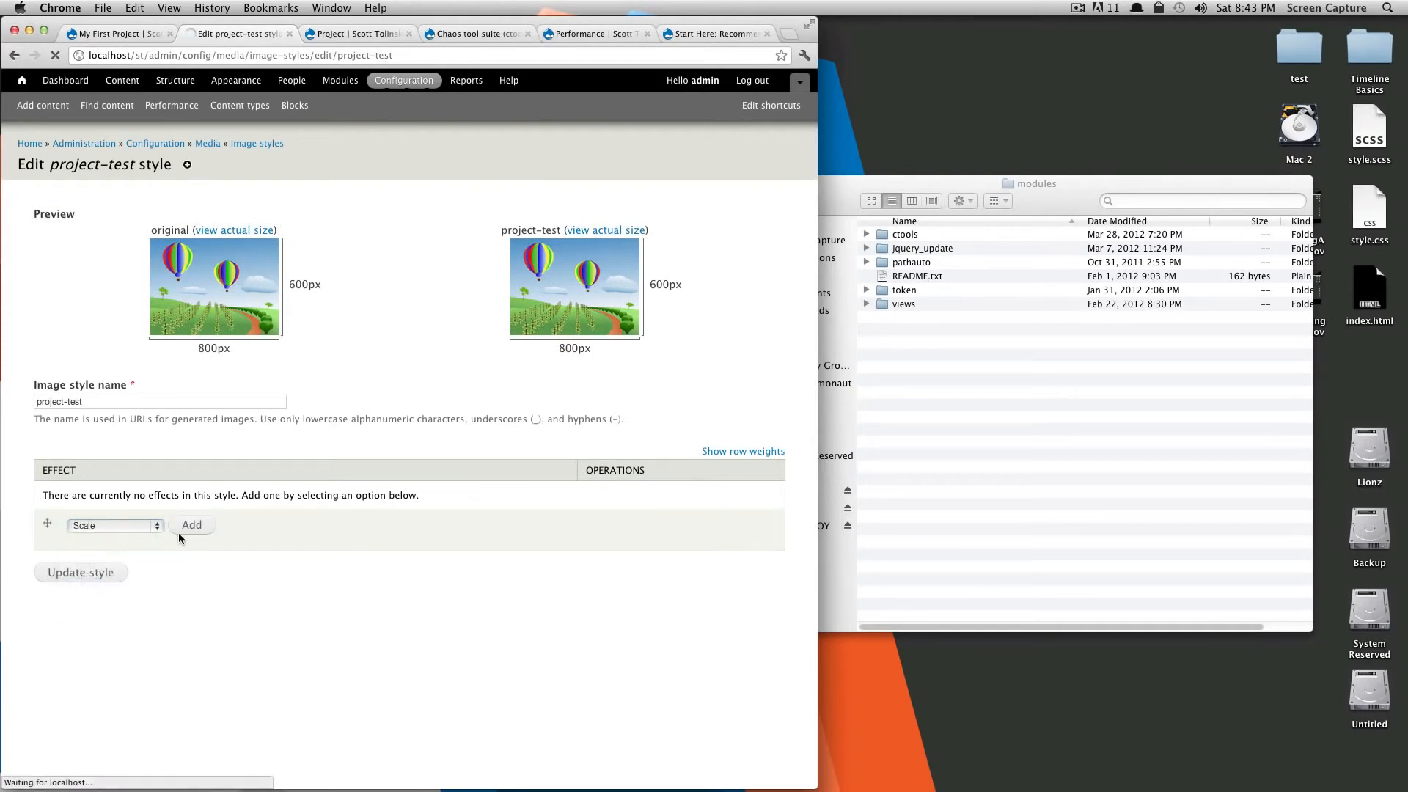
{"action": "left_click", "coordinate": [49, 266]}
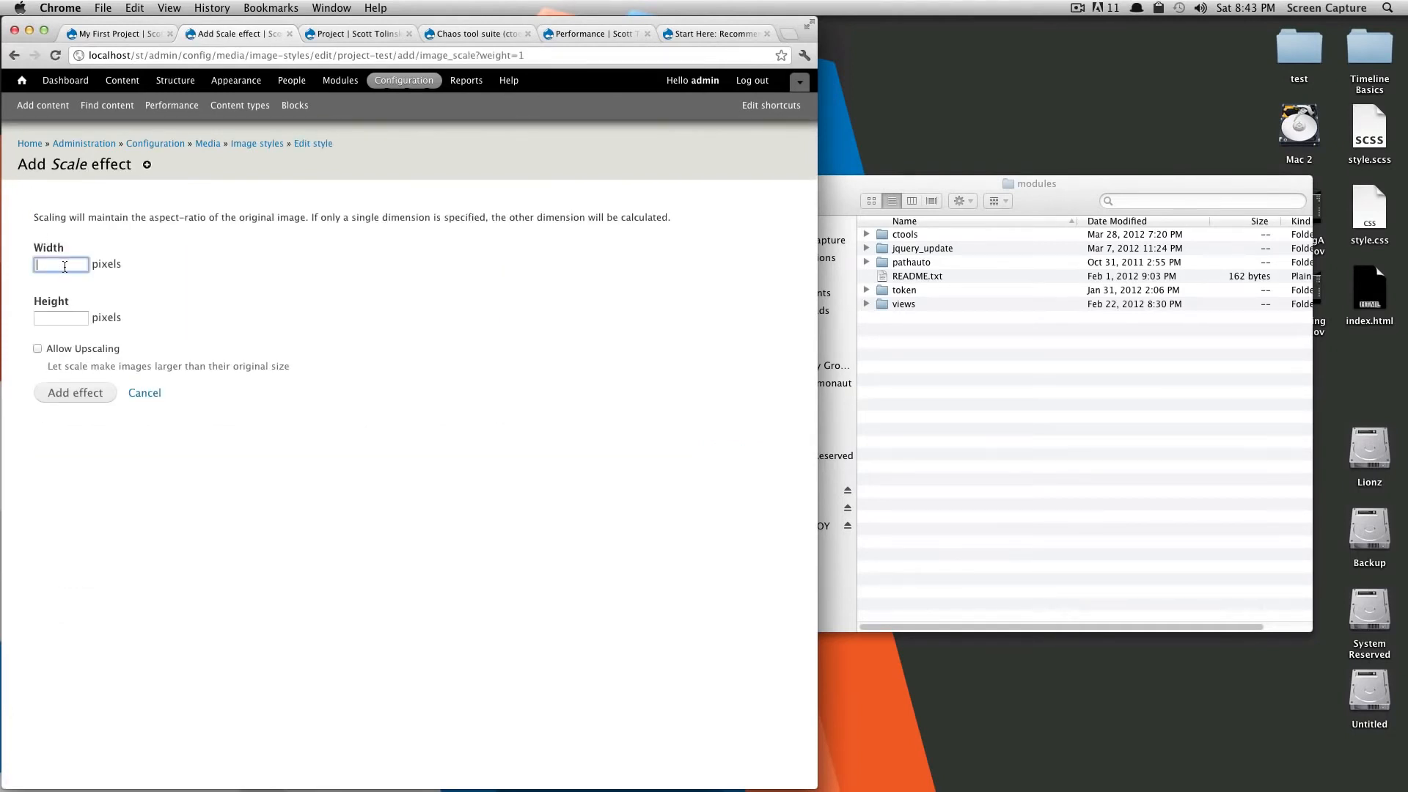
{"action": "type", "text": "500"}
{"action": "left_click", "coordinate": [167, 279]}
{"action": "left_click", "coordinate": [47, 265]}
{"action": "key", "text": "BackSpace"}
{"action": "key", "text": "BackSpace"}
{"action": "key", "text": "BackSpace"}
Set only the Scale effect's height to 500 pixels and add the effect to the project-test style
{"action": "left_click", "coordinate": [71, 319]}
{"action": "type", "text": "500"}
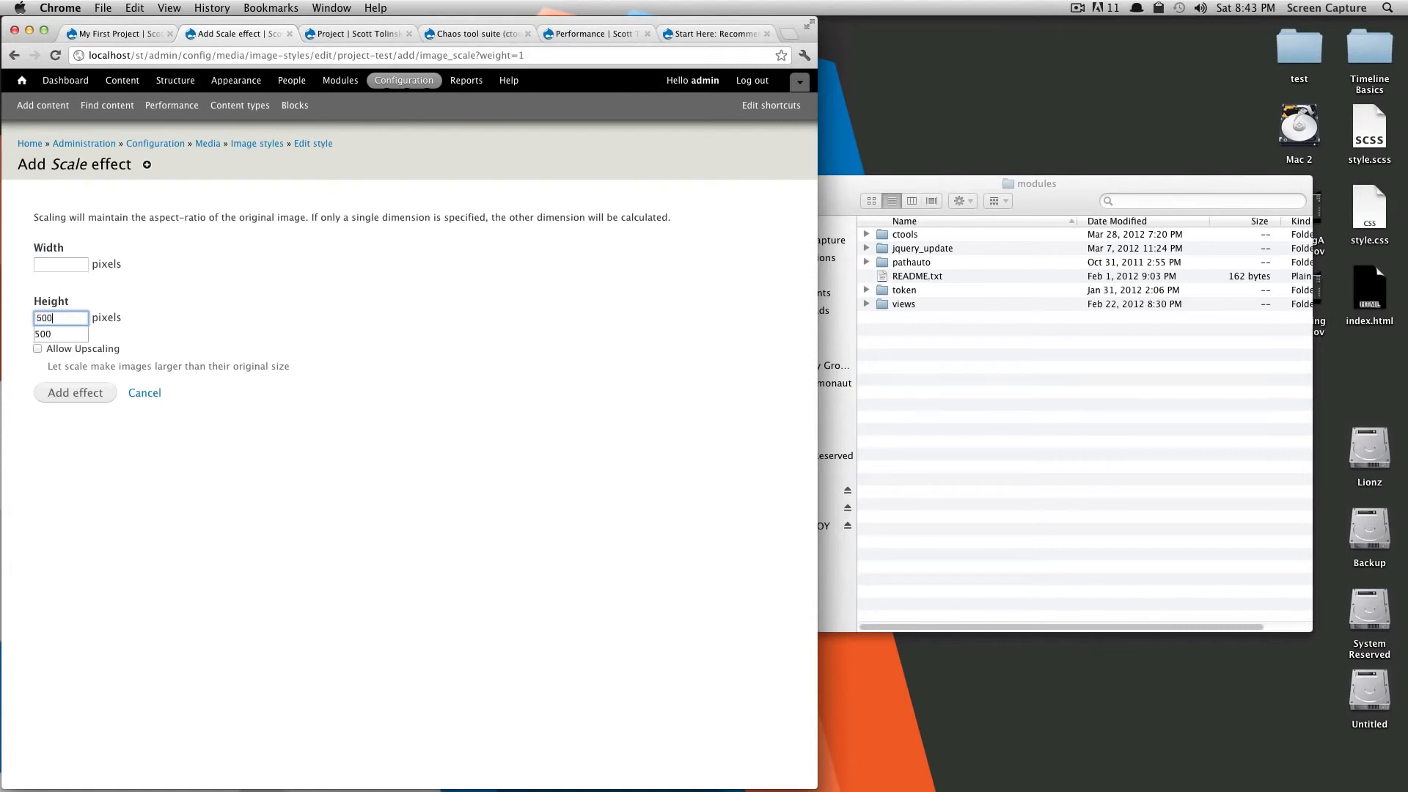
{"action": "left_click", "coordinate": [156, 295]}
{"action": "left_click", "coordinate": [82, 394]}
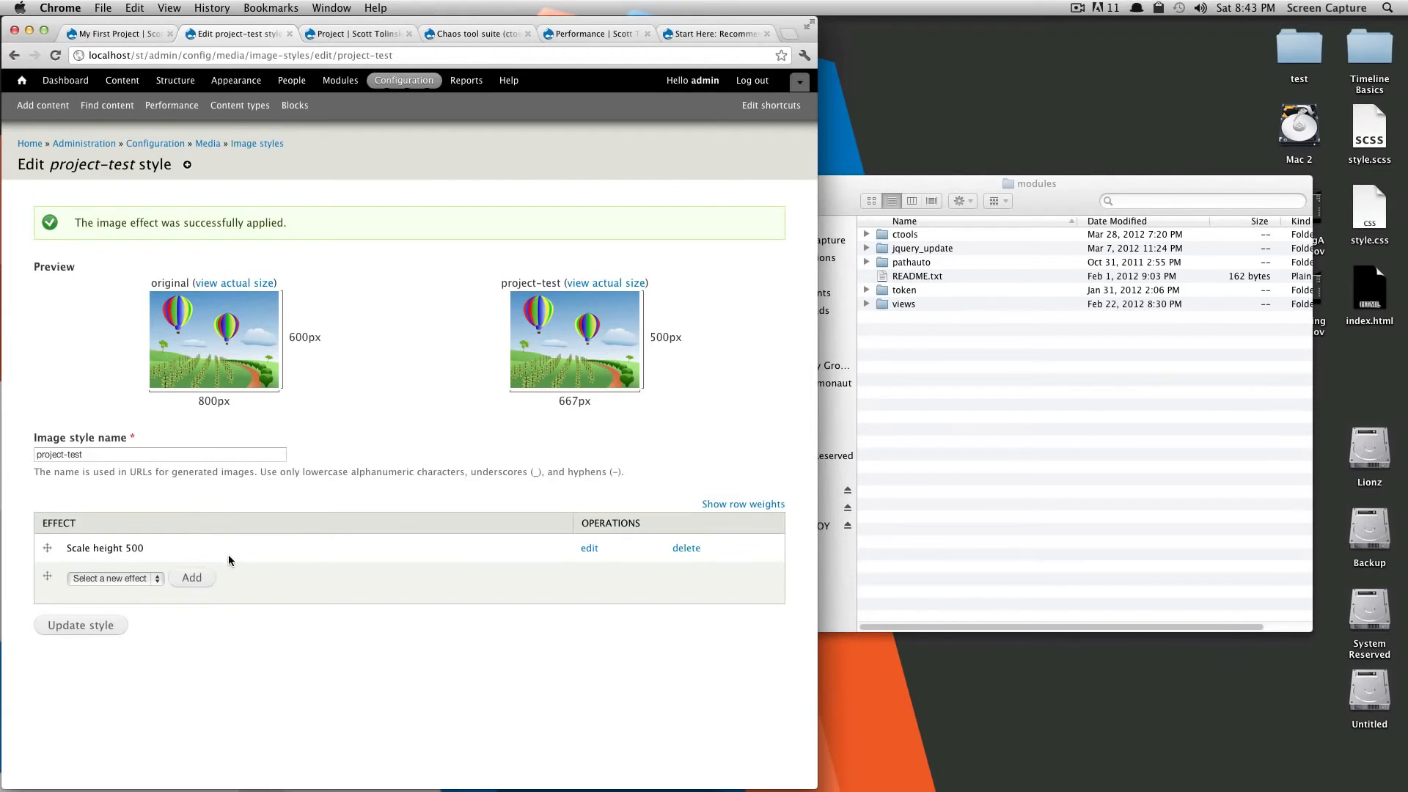
Save the project-test style and check the scaled image on the reloaded My First Project page
{"action": "left_click", "coordinate": [95, 625]}
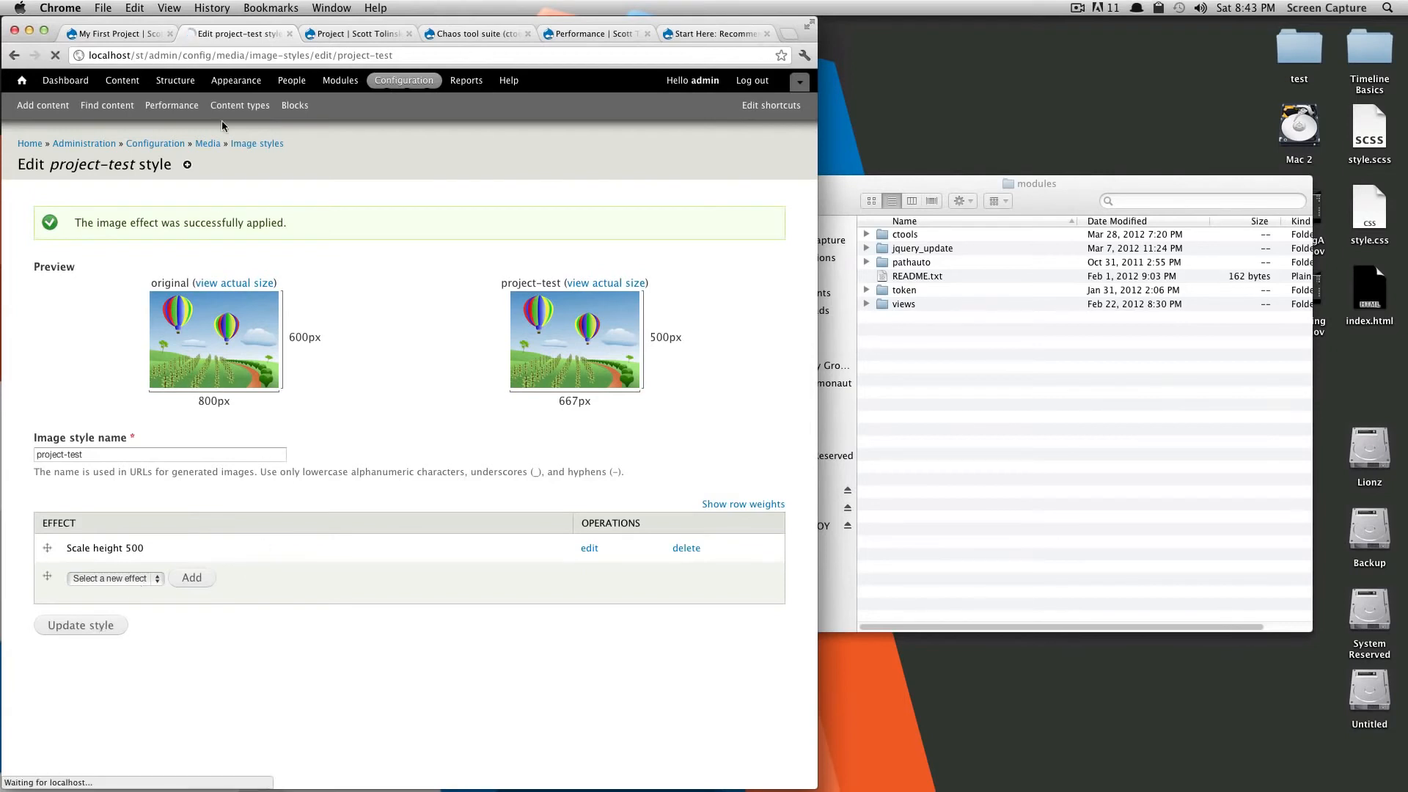
{"action": "left_click", "coordinate": [140, 40]}
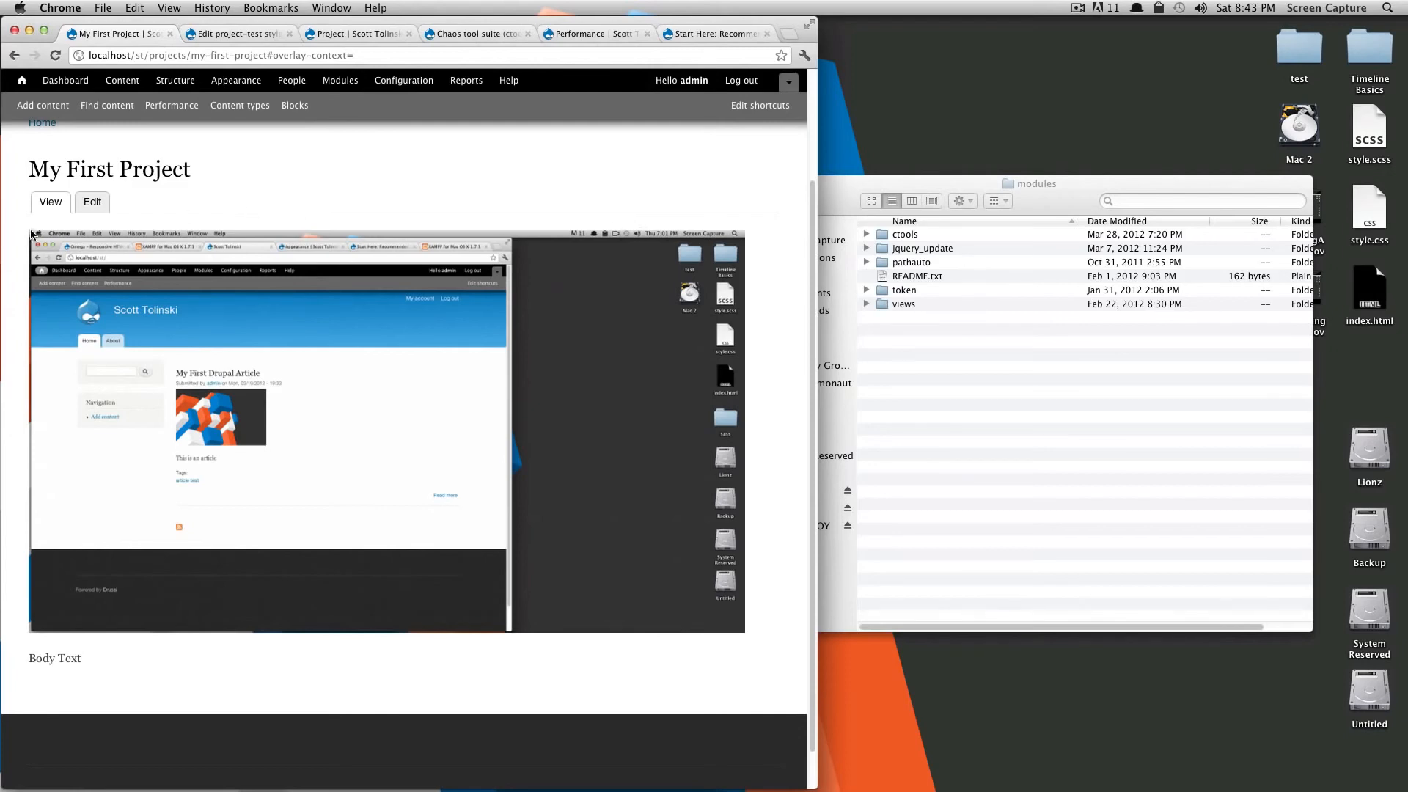
Add a Crop effect of 500 by 500 pixels with a top-left anchor to the project-test style
{"action": "left_click", "coordinate": [224, 34]}
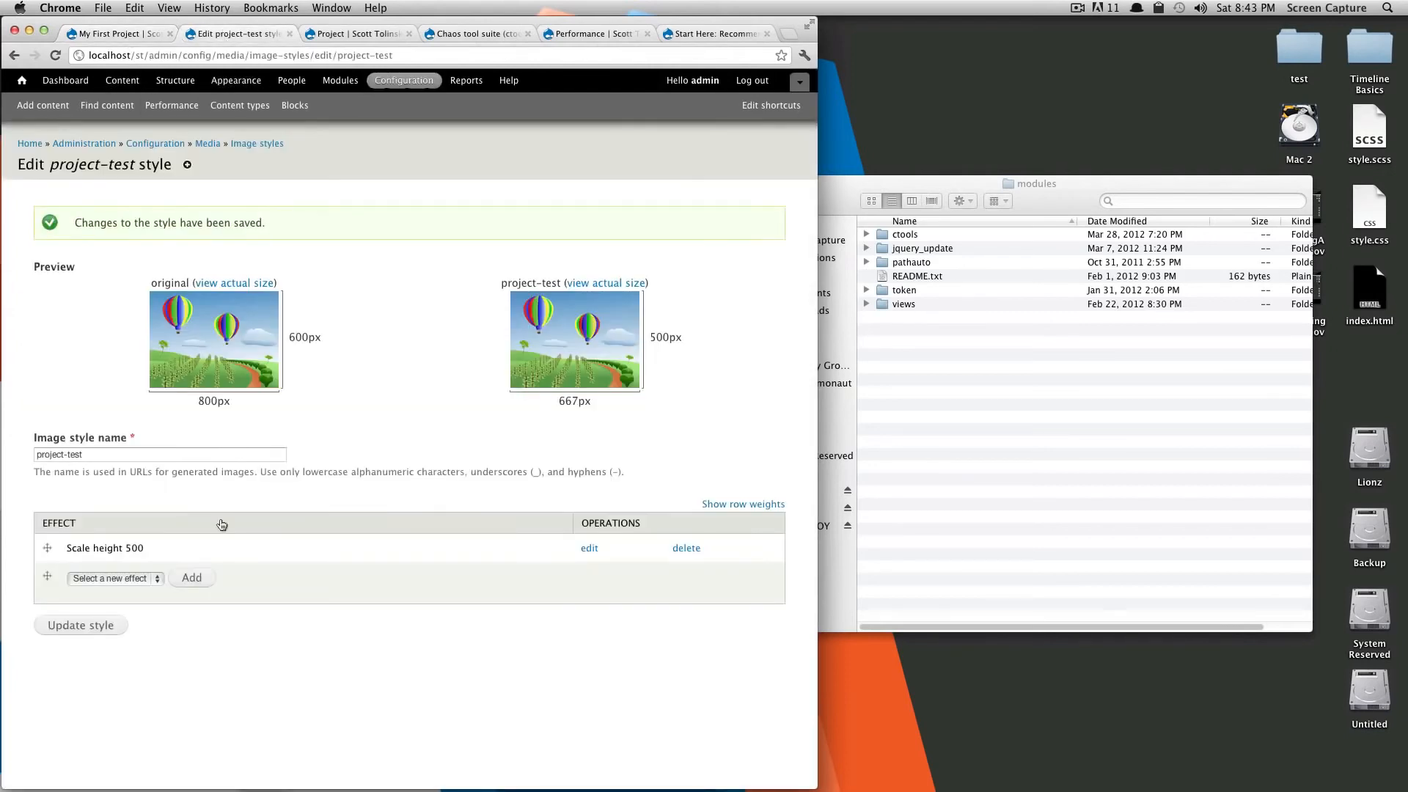
{"action": "left_click", "coordinate": [114, 588]}
{"action": "left_click", "coordinate": [121, 592]}
{"action": "left_click", "coordinate": [190, 579]}
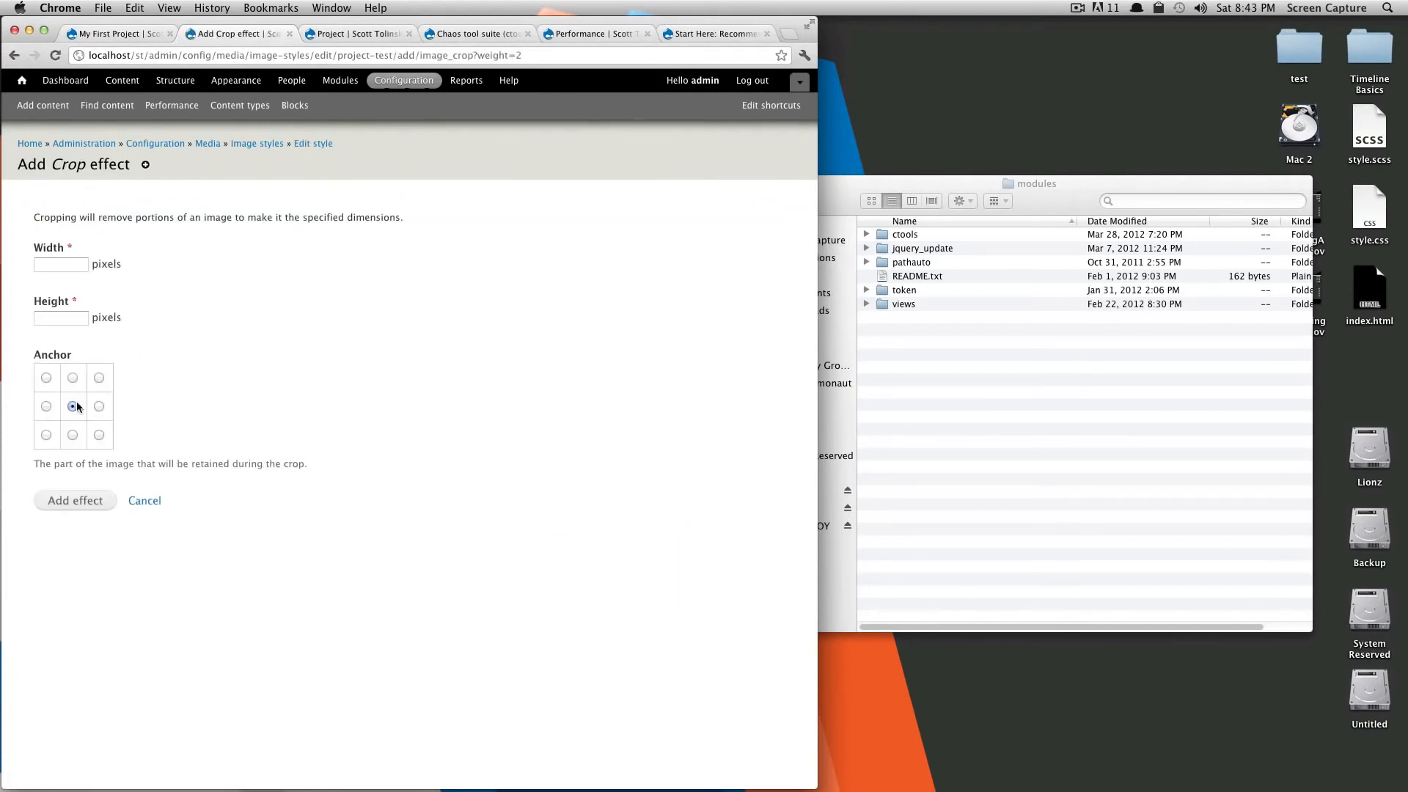
{"action": "left_click", "coordinate": [46, 378]}
{"action": "left_click", "coordinate": [59, 258]}
{"action": "type", "text": "500"}
{"action": "key", "text": "Tab"}
{"action": "type", "text": "5"}
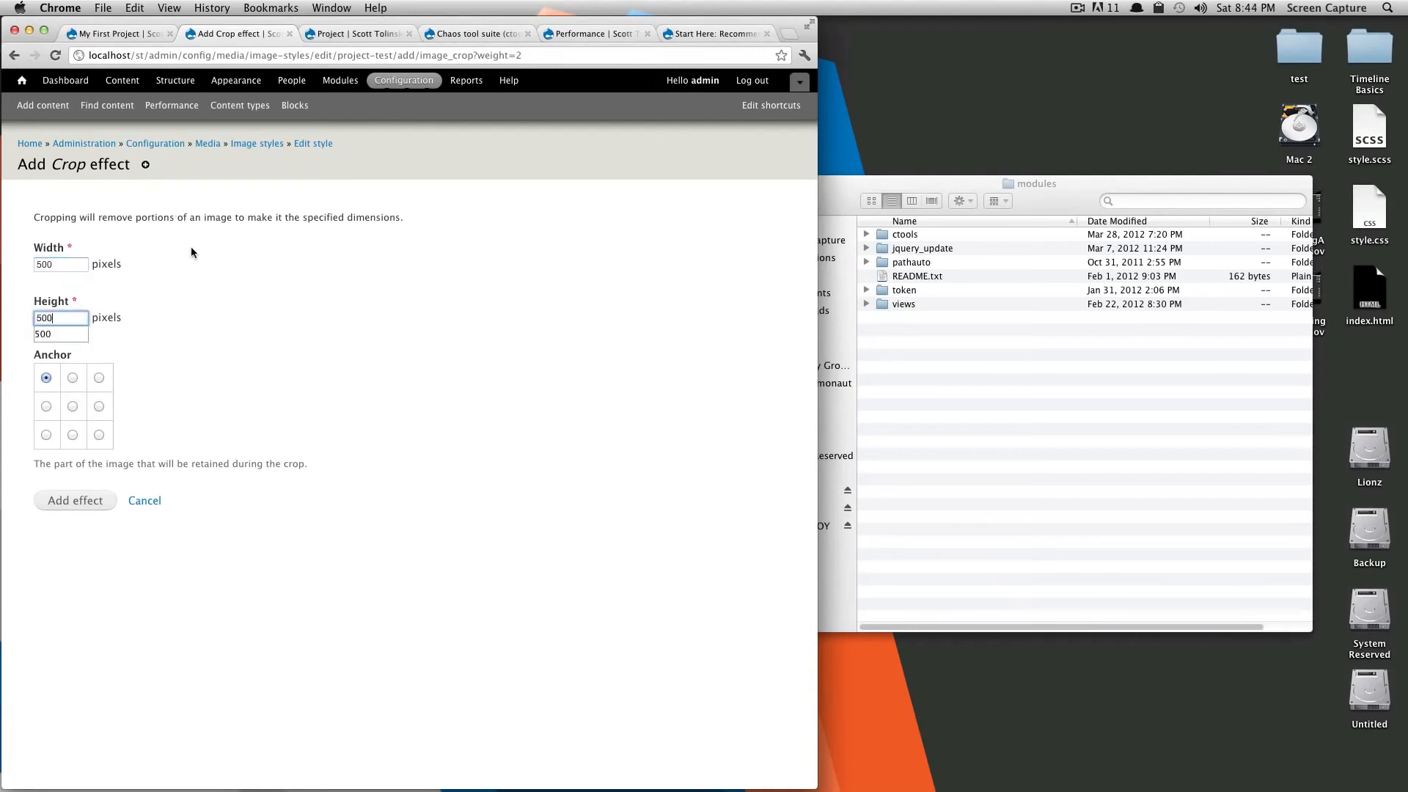
{"action": "left_click", "coordinate": [75, 500]}
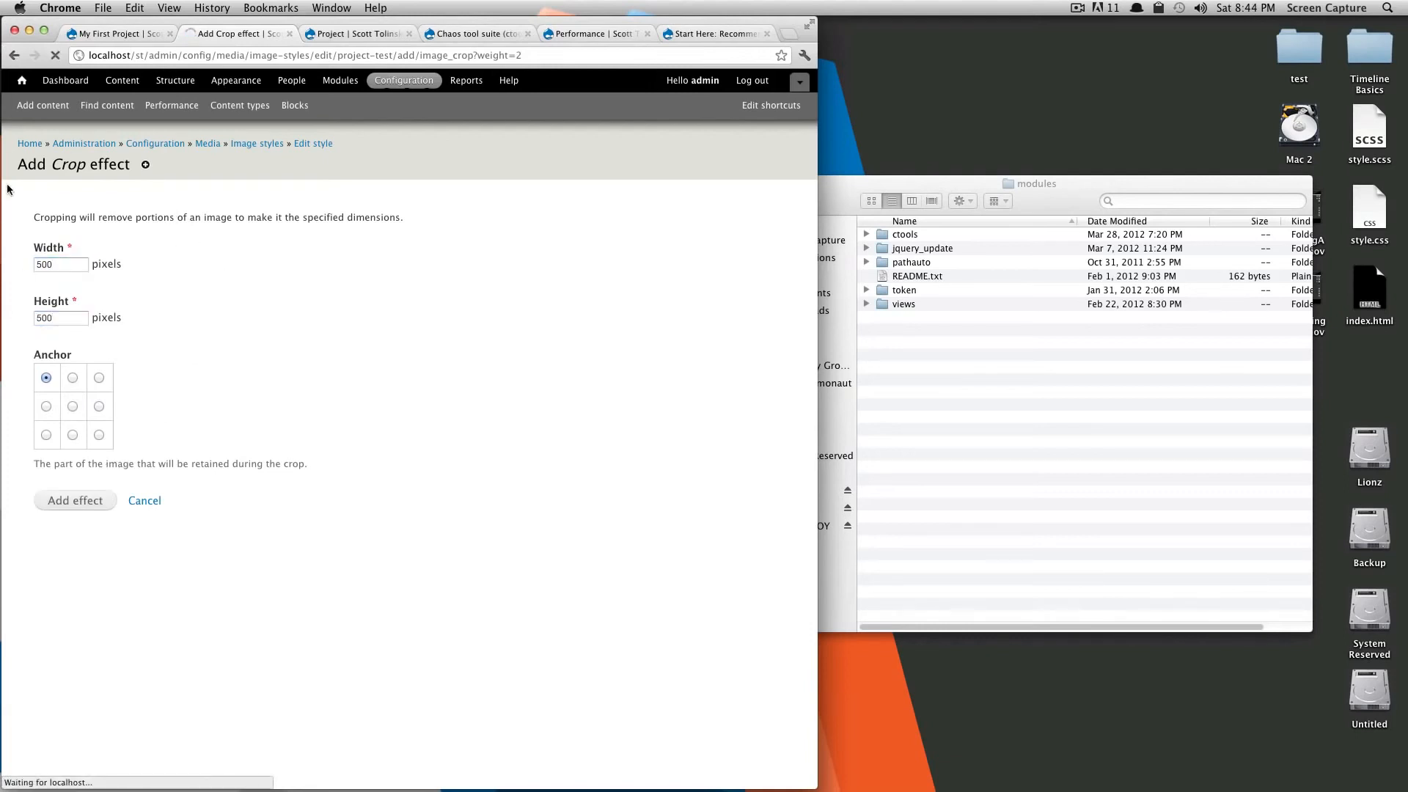
Reload the My First Project page to check how the project image is cropped
{"action": "left_click", "coordinate": [118, 37]}
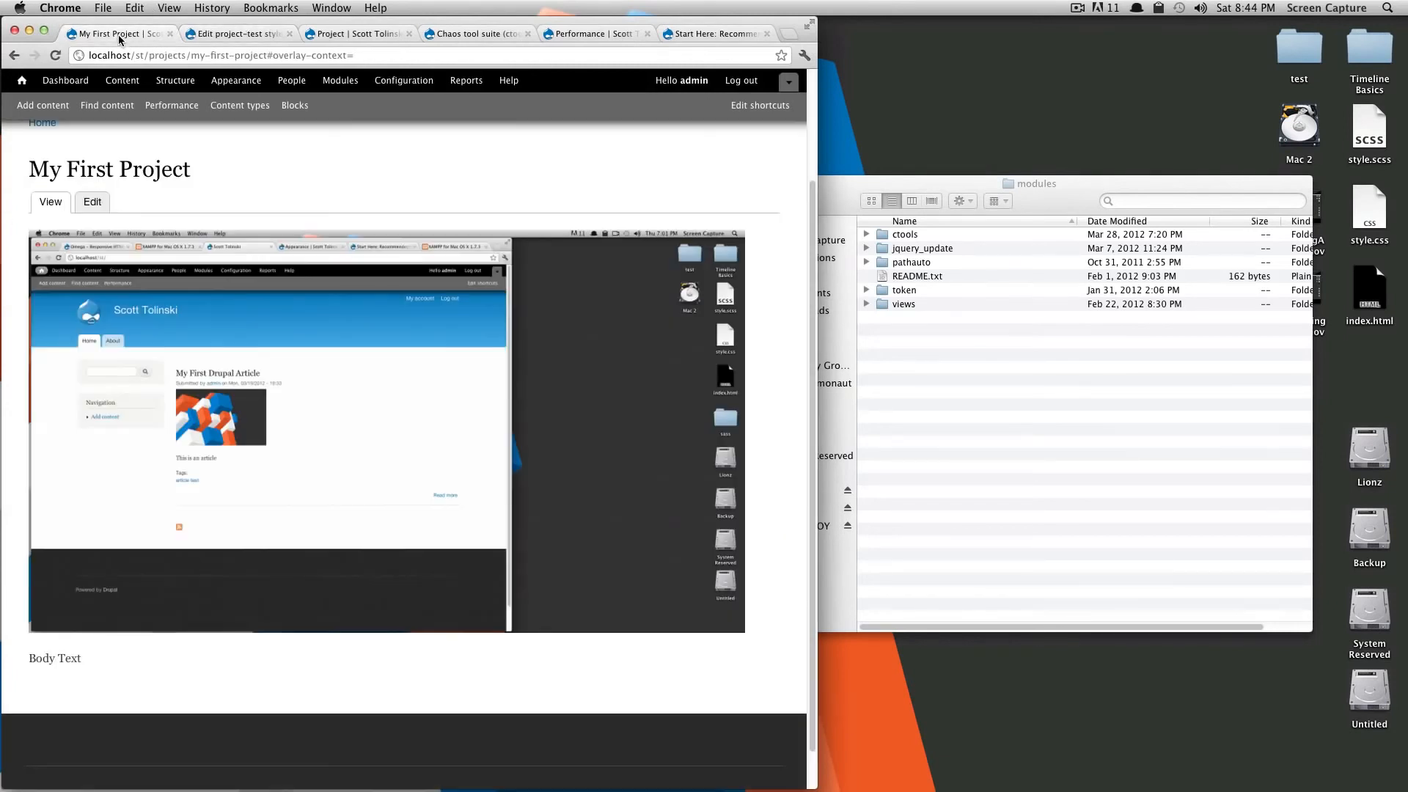
{"action": "key", "text": "super+r"}
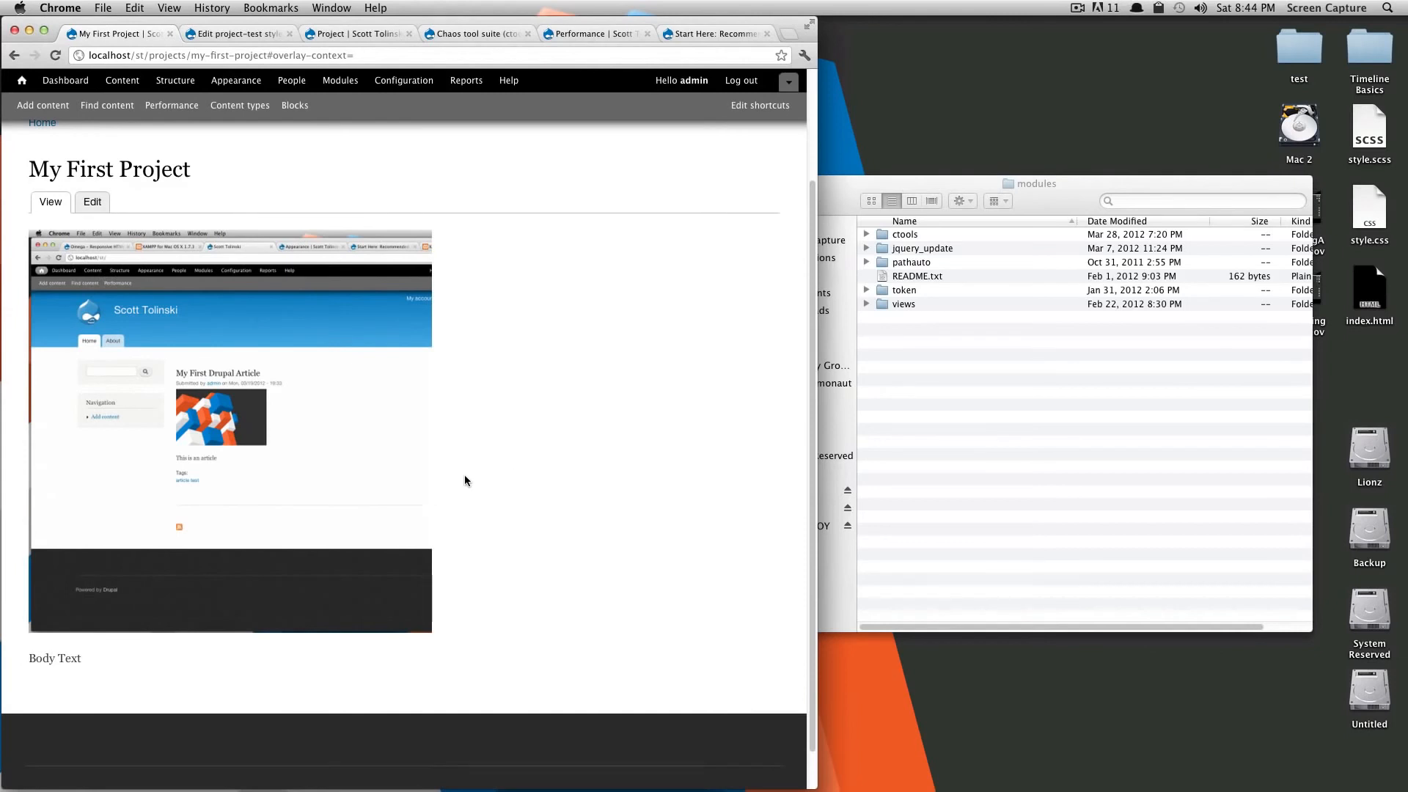
Add a Desaturate effect to the project-test image style
{"action": "left_click", "coordinate": [233, 34]}
{"action": "left_click", "coordinate": [123, 639]}
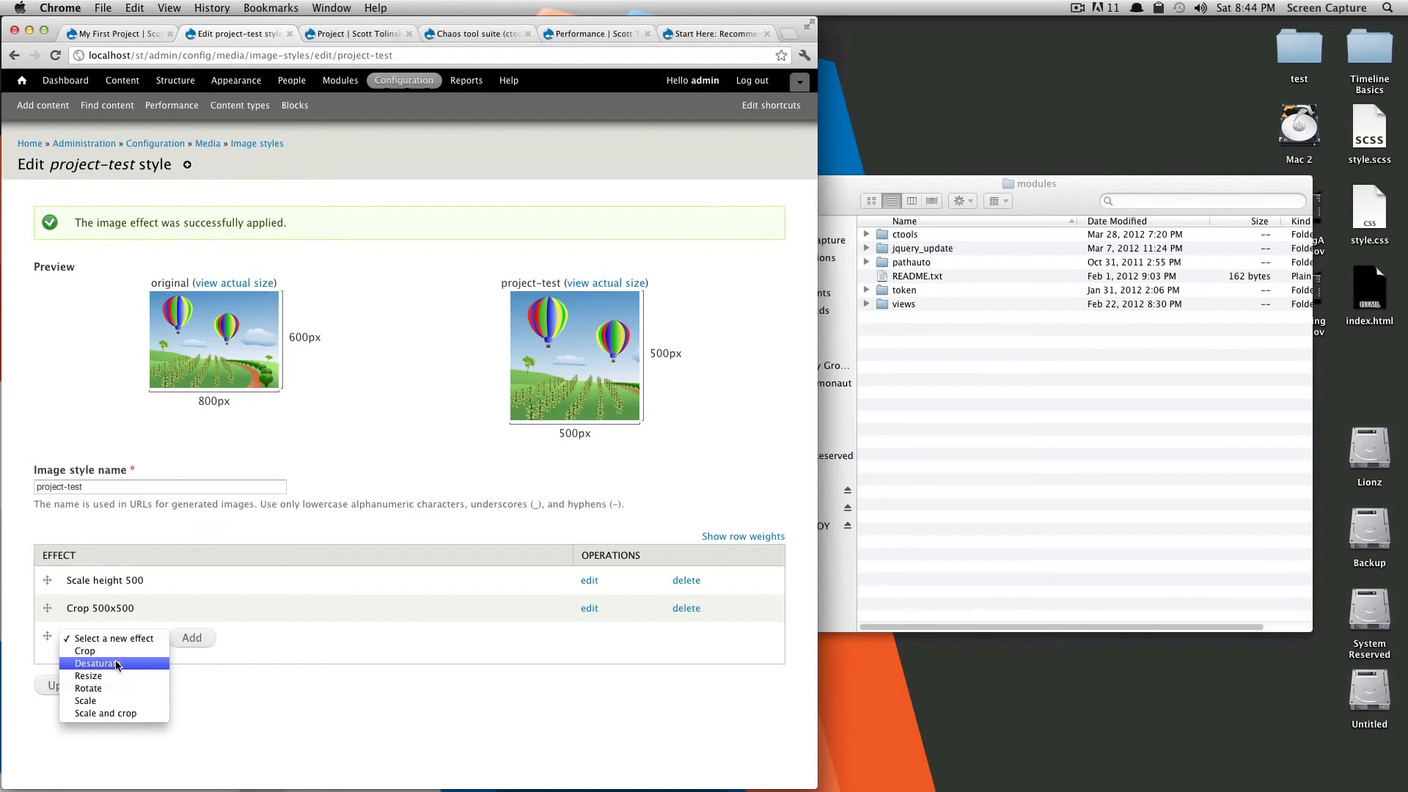
{"action": "left_click", "coordinate": [116, 663]}
{"action": "left_click", "coordinate": [190, 637]}
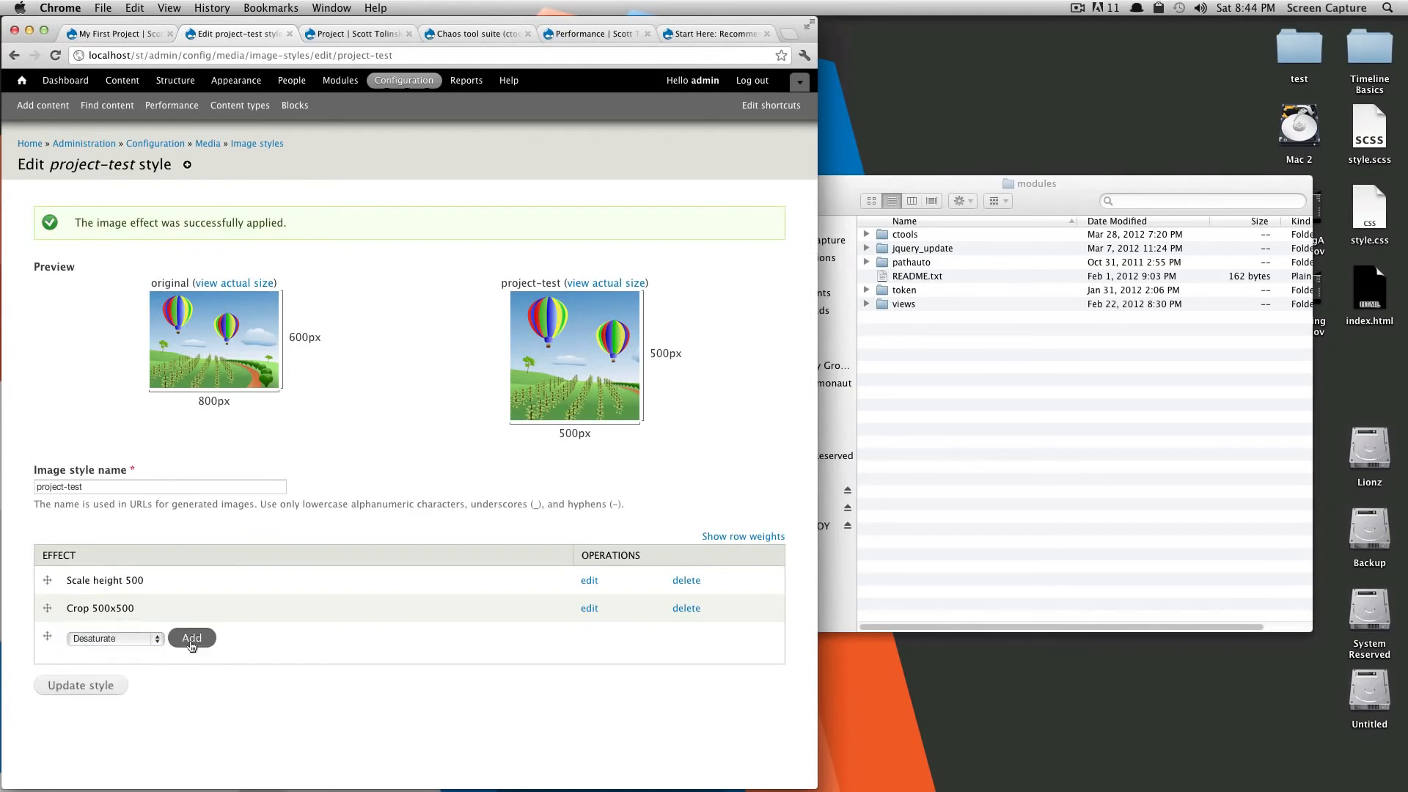
Add a Rotate effect with a rotation angle of 180 degrees to the project-test image style
{"action": "left_click", "coordinate": [107, 665]}
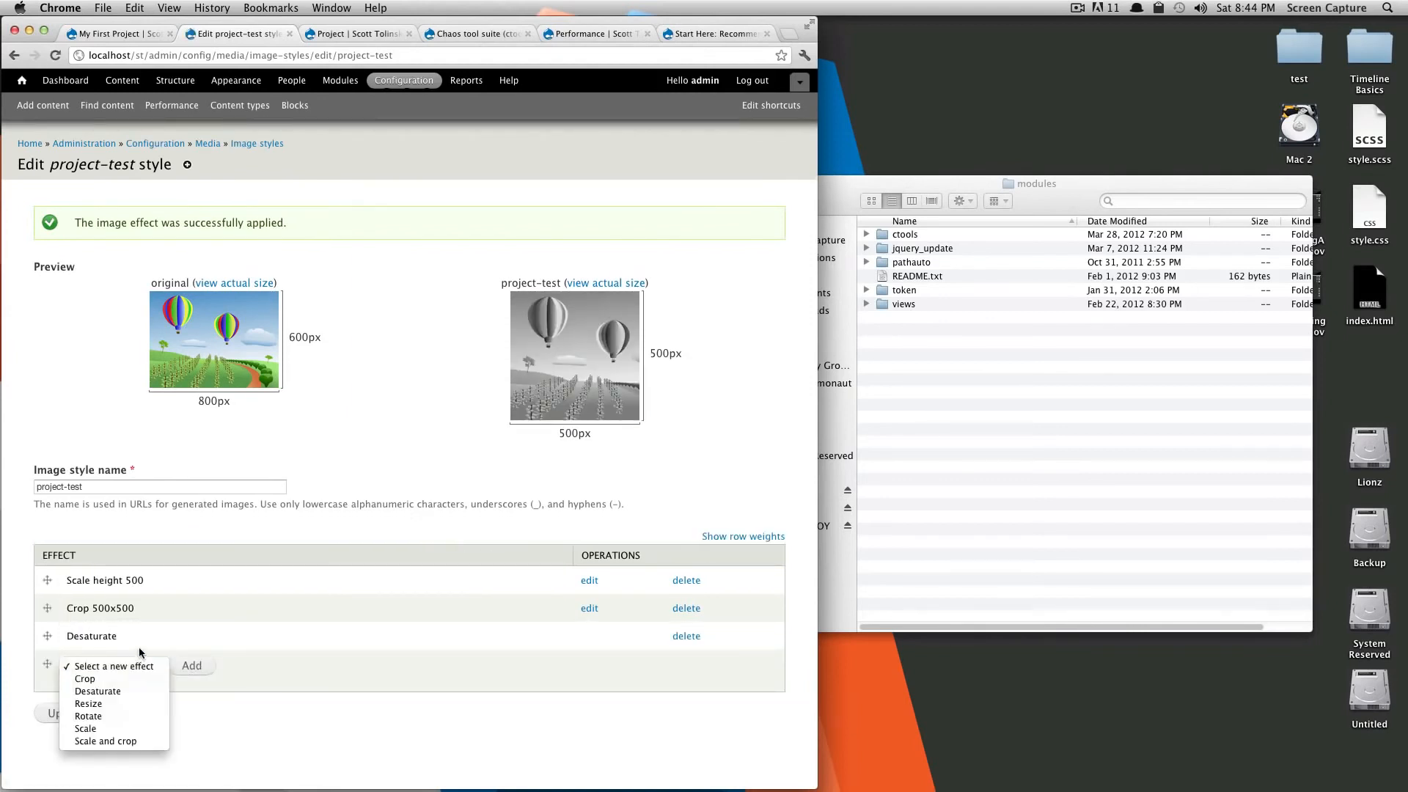
{"action": "left_click", "coordinate": [115, 716]}
{"action": "left_click", "coordinate": [184, 667]}
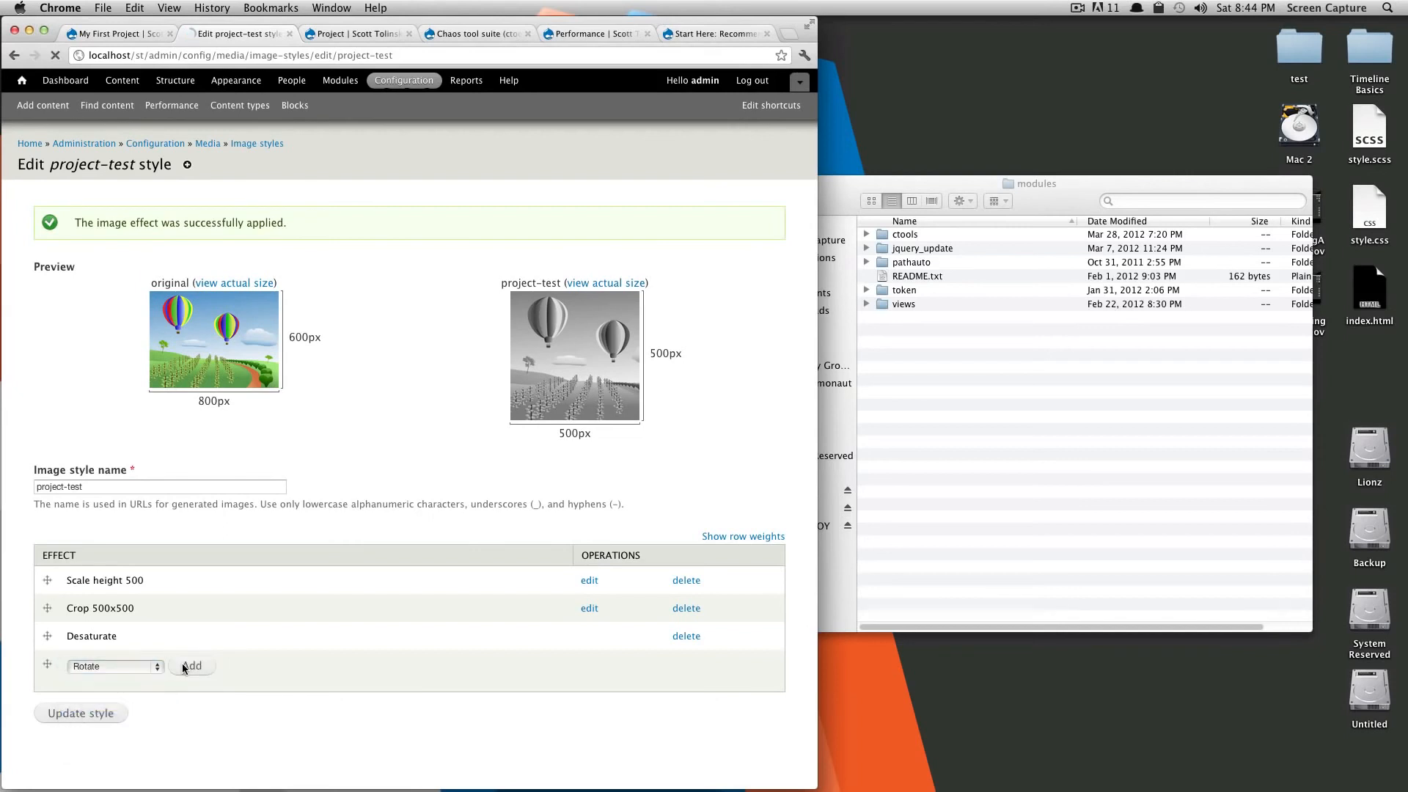
{"action": "left_click", "coordinate": [59, 263]}
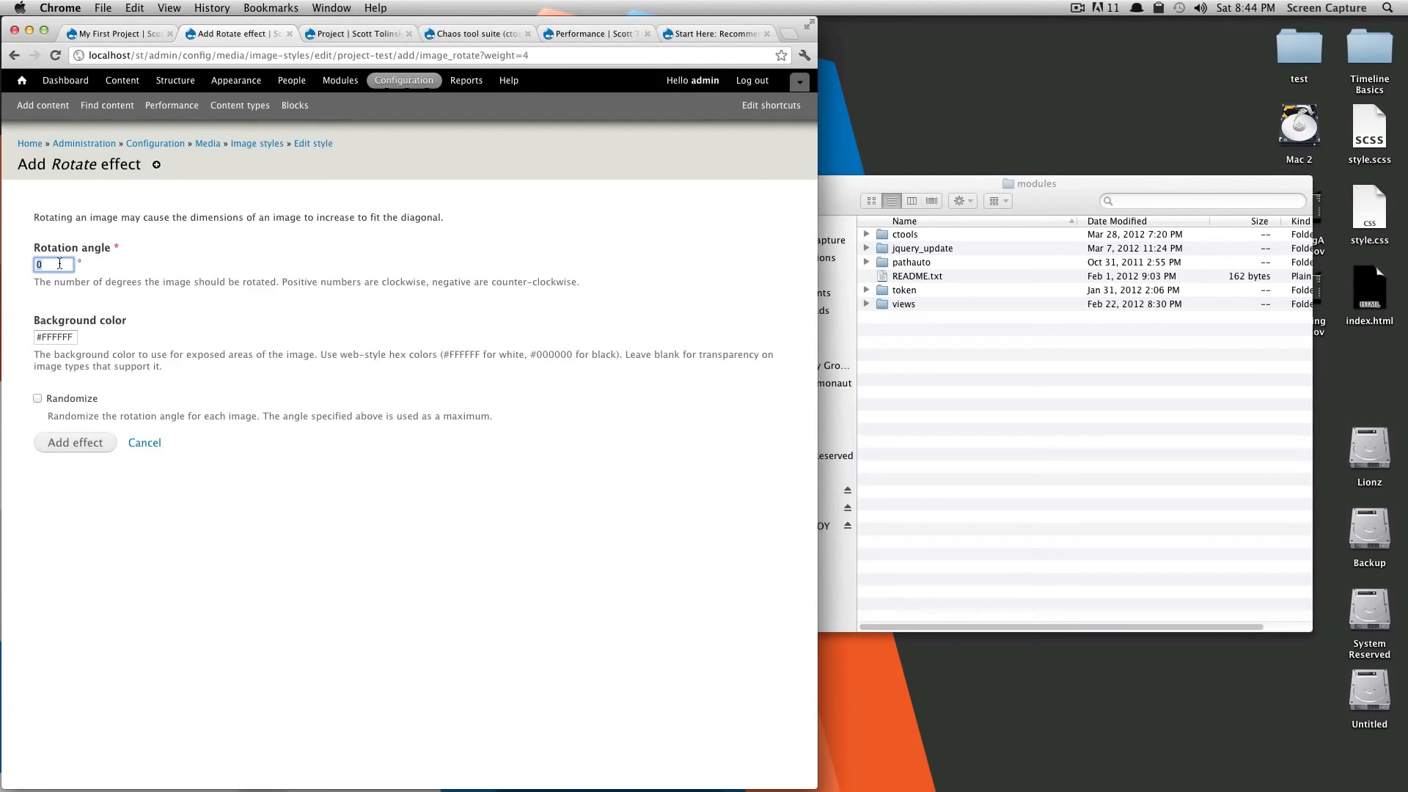
{"action": "type", "text": "180"}
{"action": "left_click", "coordinate": [61, 443]}
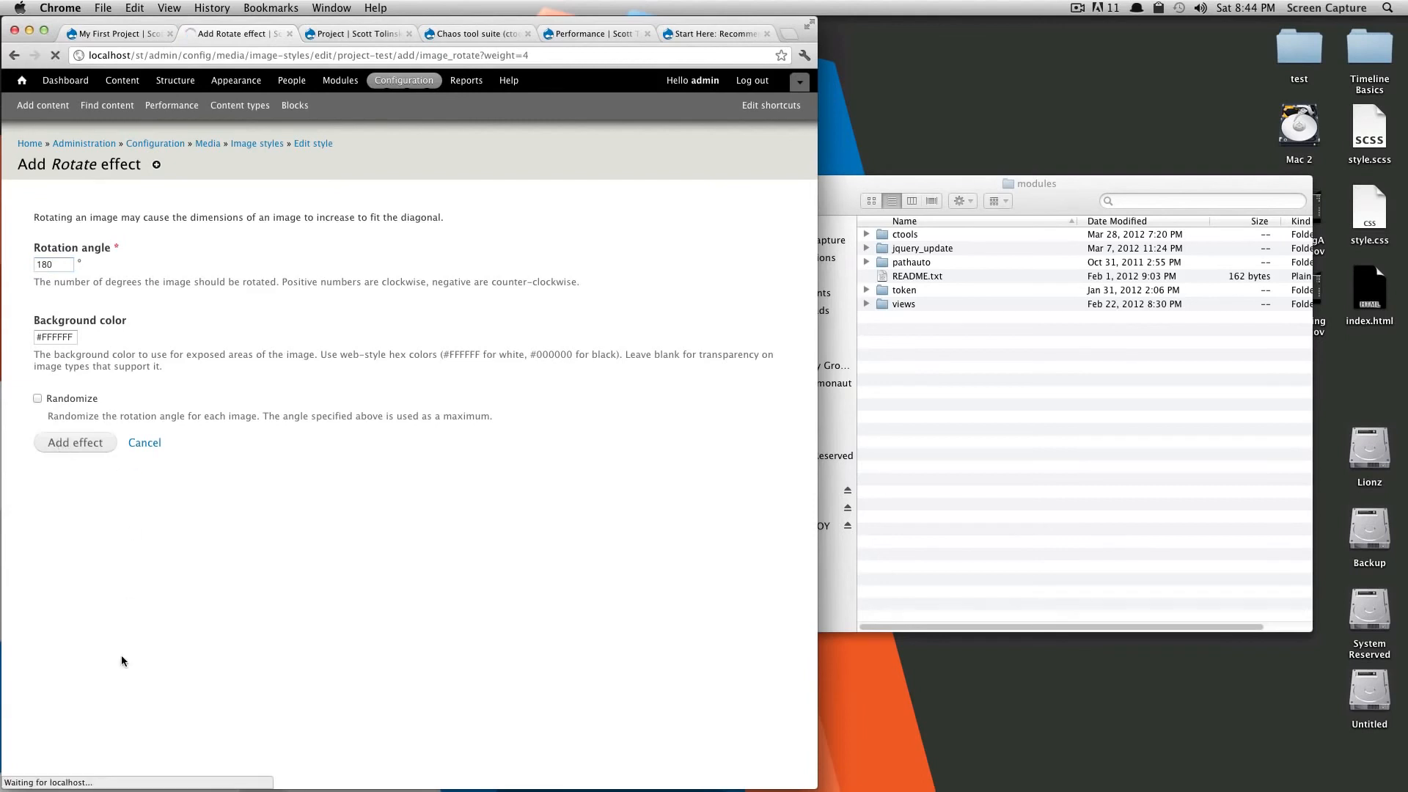
Reload the My First Project page and compare its processed image with the project-test style's preview and effects list
{"action": "left_click", "coordinate": [106, 34]}
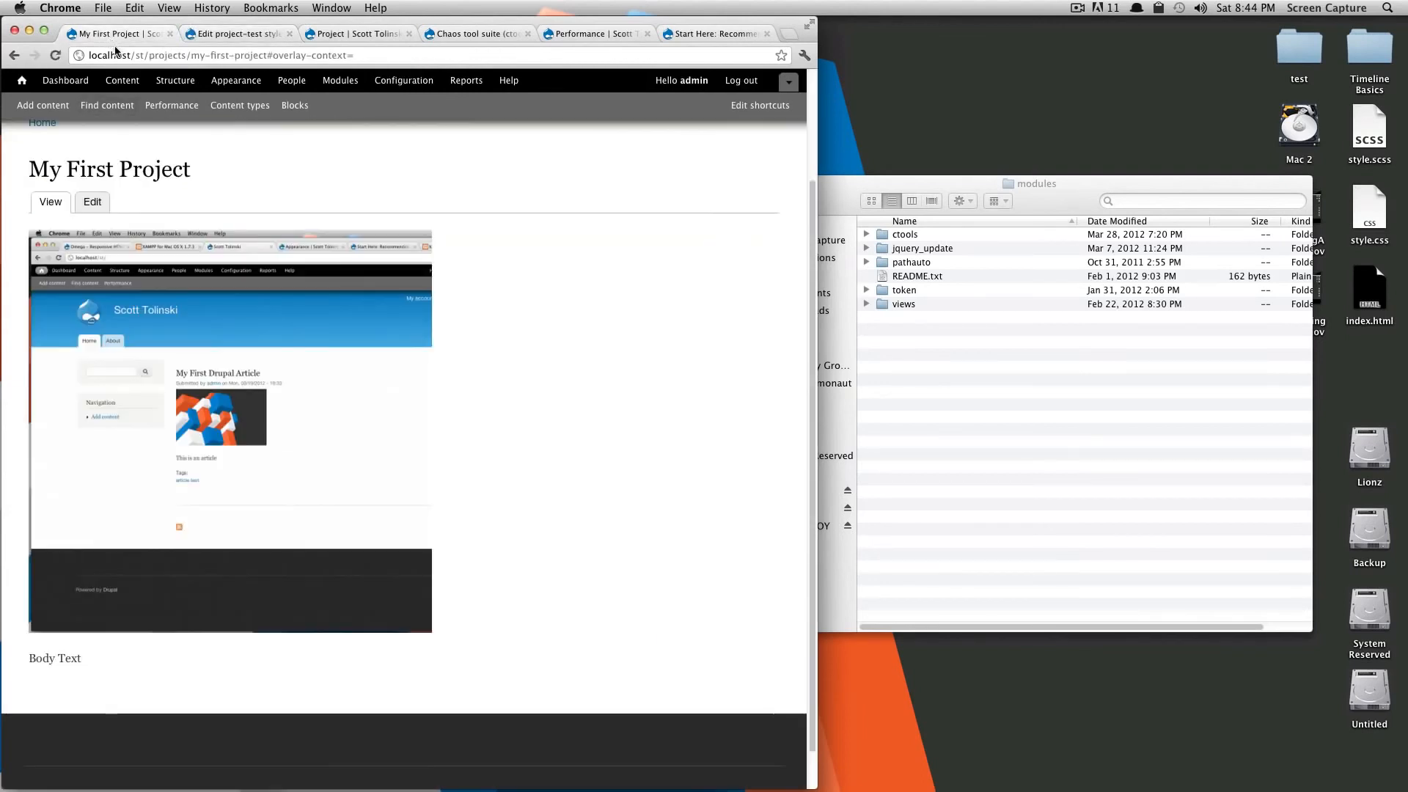
{"action": "key", "text": "super+r"}
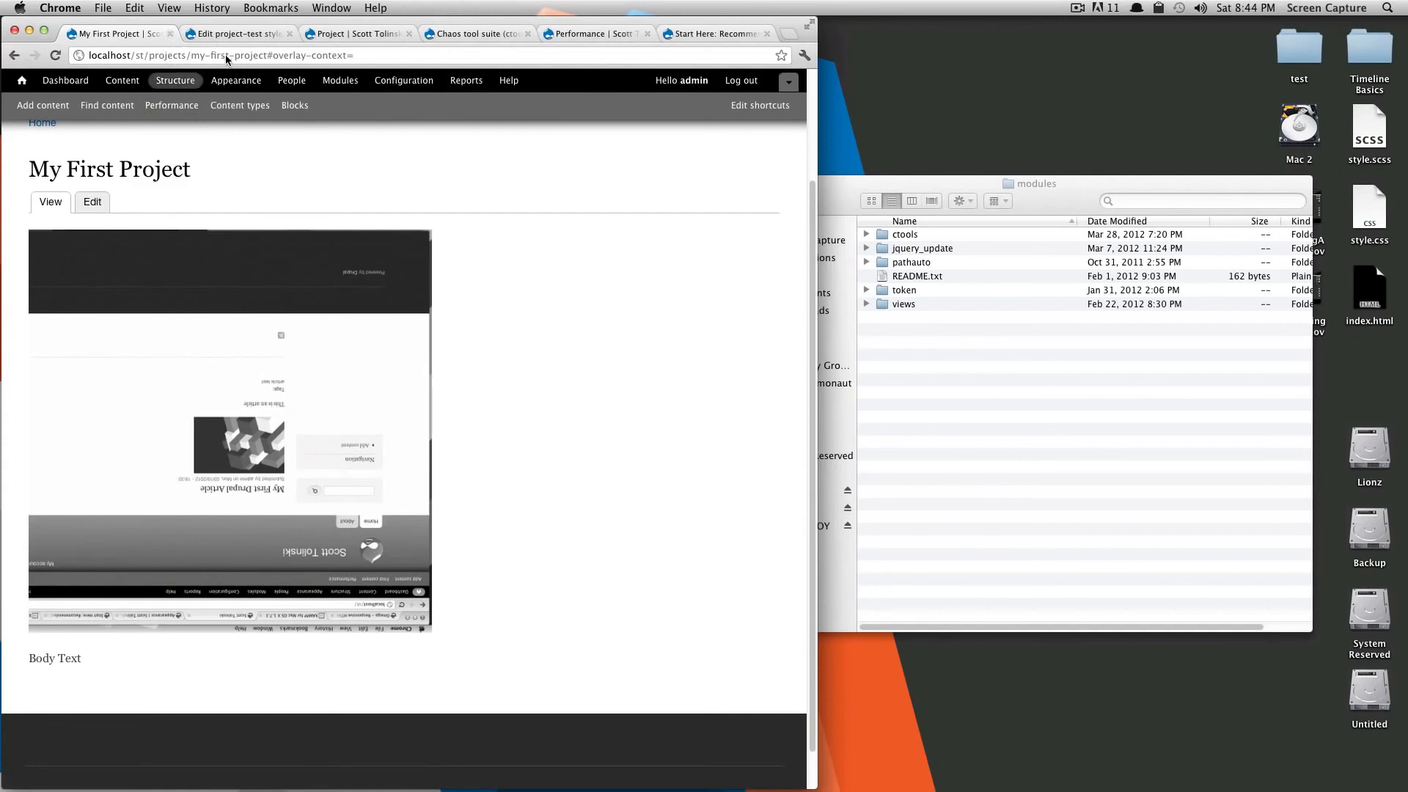
{"action": "left_click", "coordinate": [236, 35]}
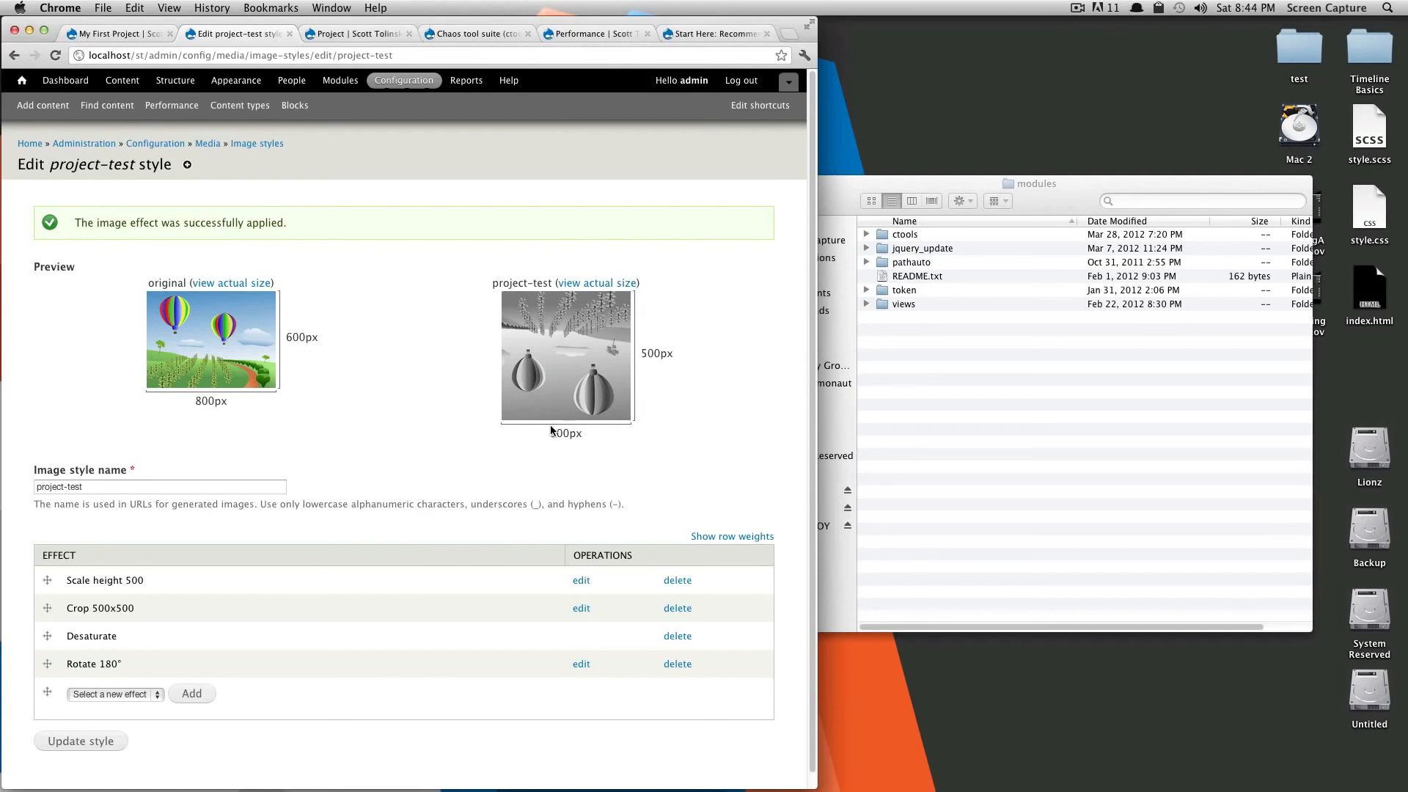
{"action": "left_click", "coordinate": [91, 34]}
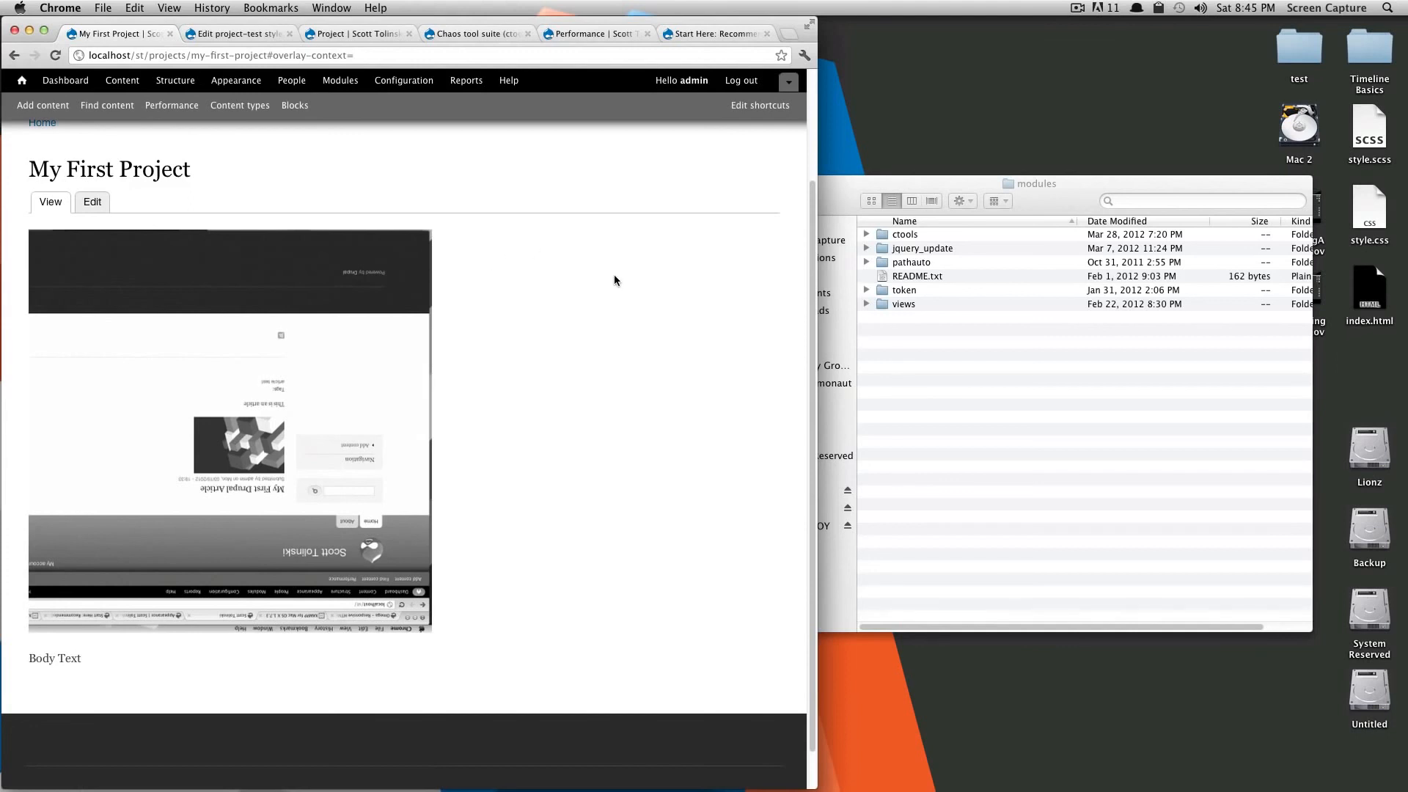
{"action": "scroll", "coordinate": [631, 407], "scroll_direction": "down", "scroll_amount": 2}
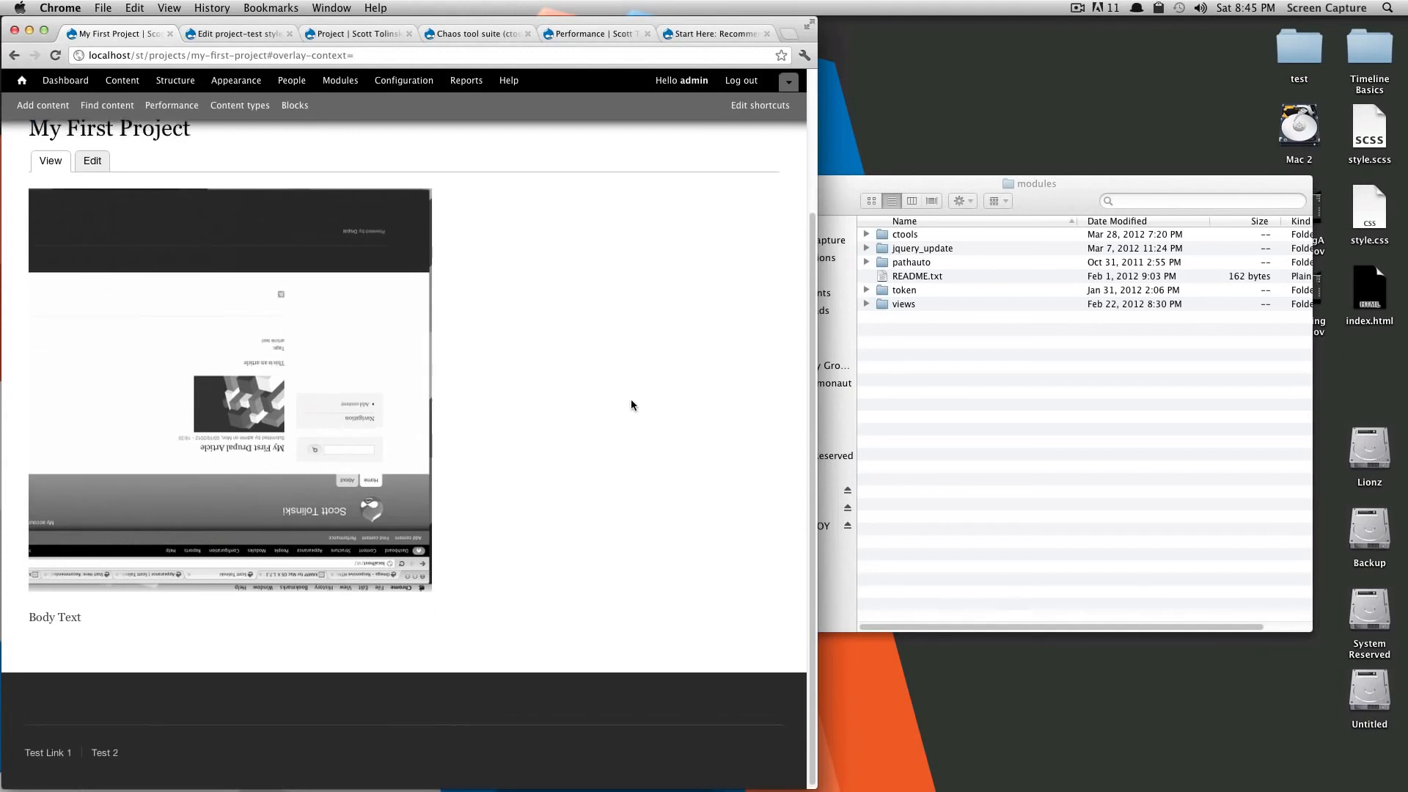
{"action": "scroll", "coordinate": [557, 396], "scroll_direction": "up", "scroll_amount": 3}
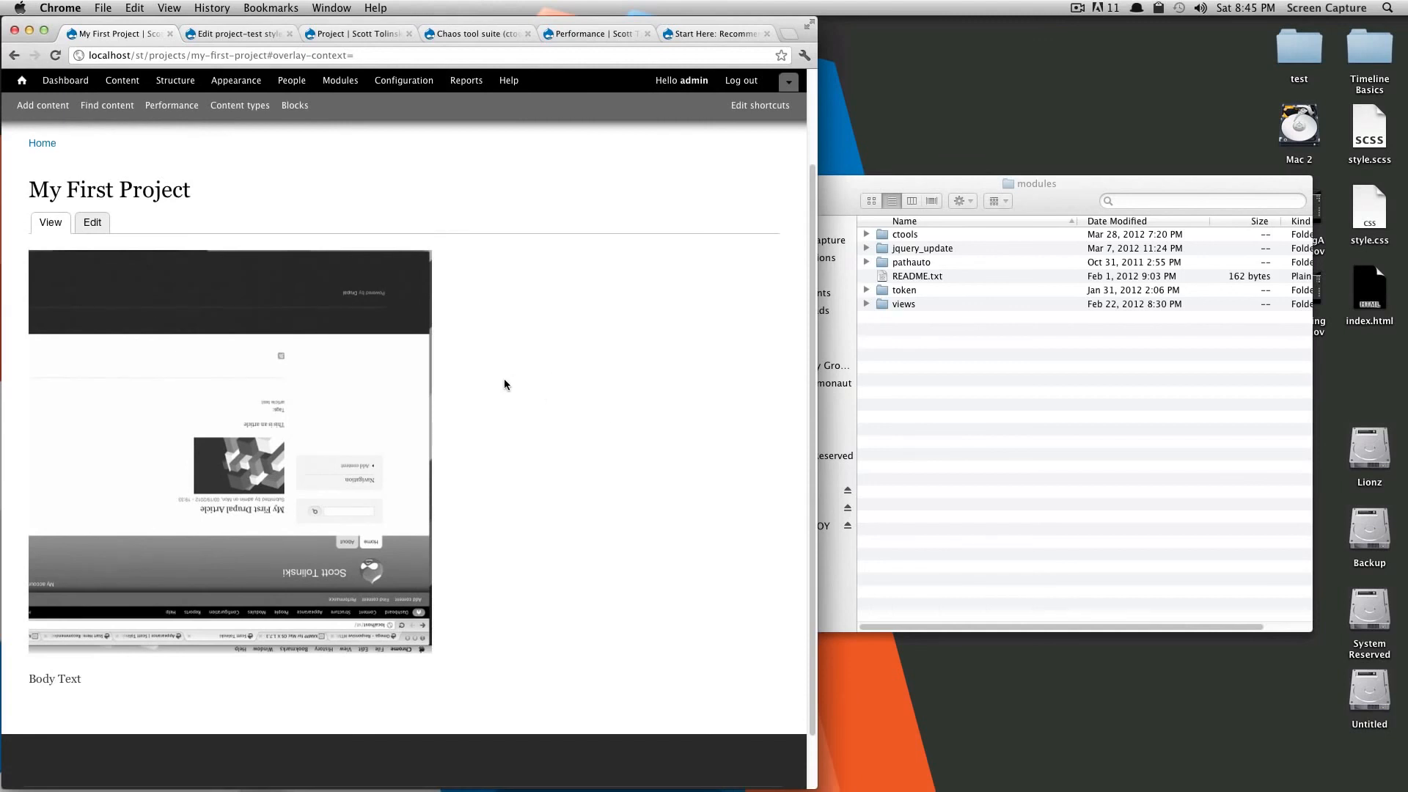